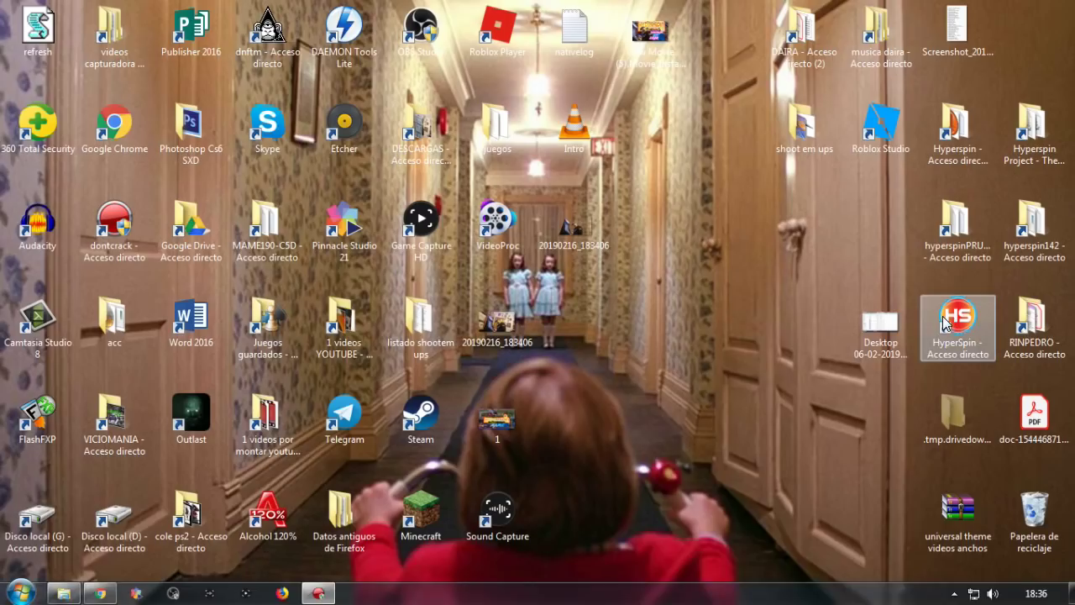
Open the file location of the HyperSpin shortcut and go to its Emulators\MAME\roms folder
right_click(945, 321)
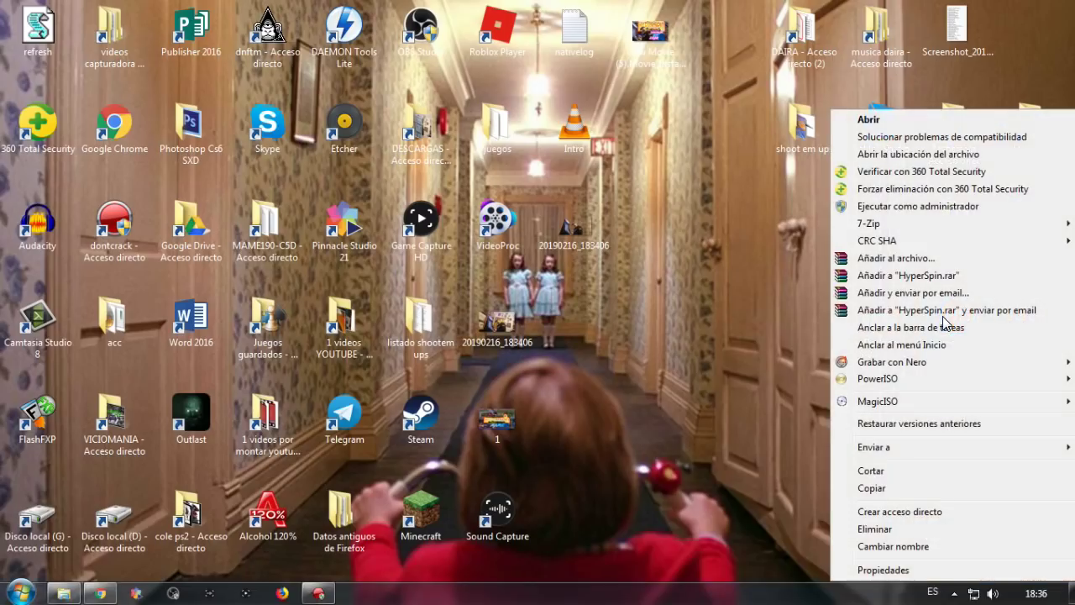
left_click(973, 159)
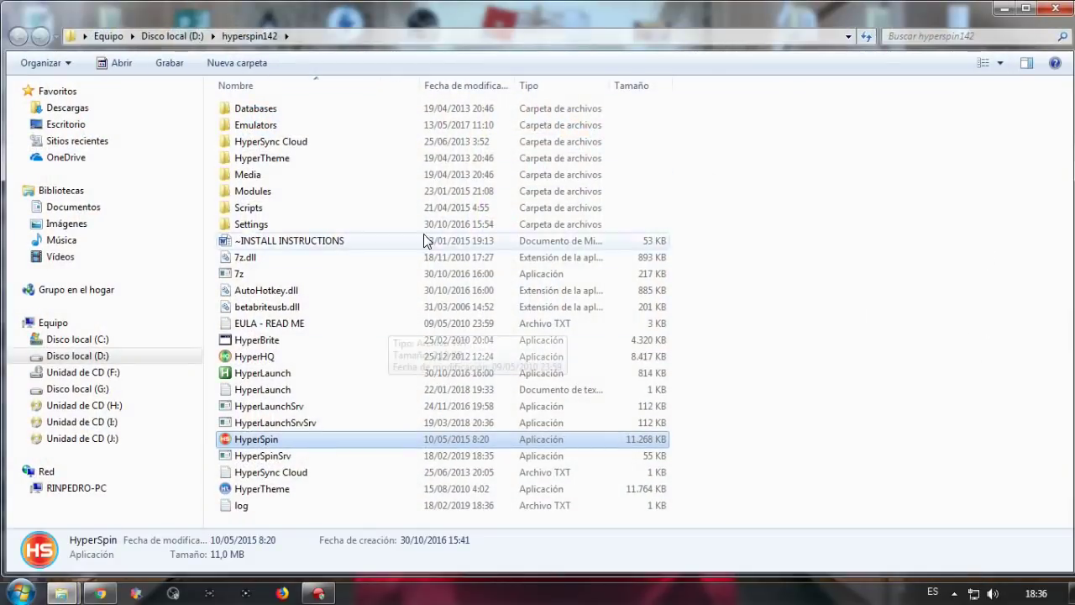
double_click(368, 126)
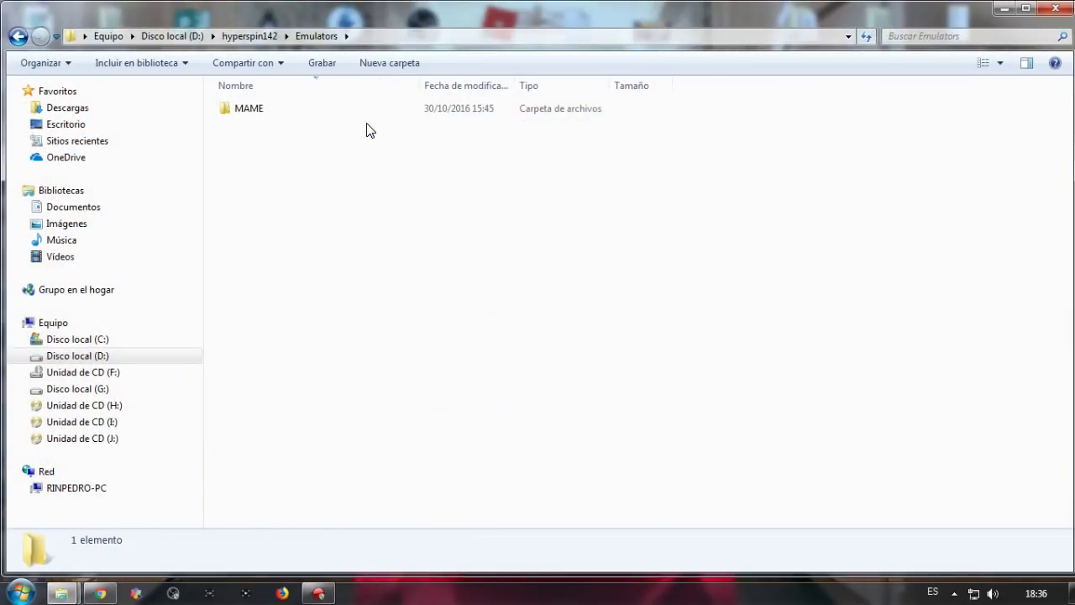
double_click(367, 116)
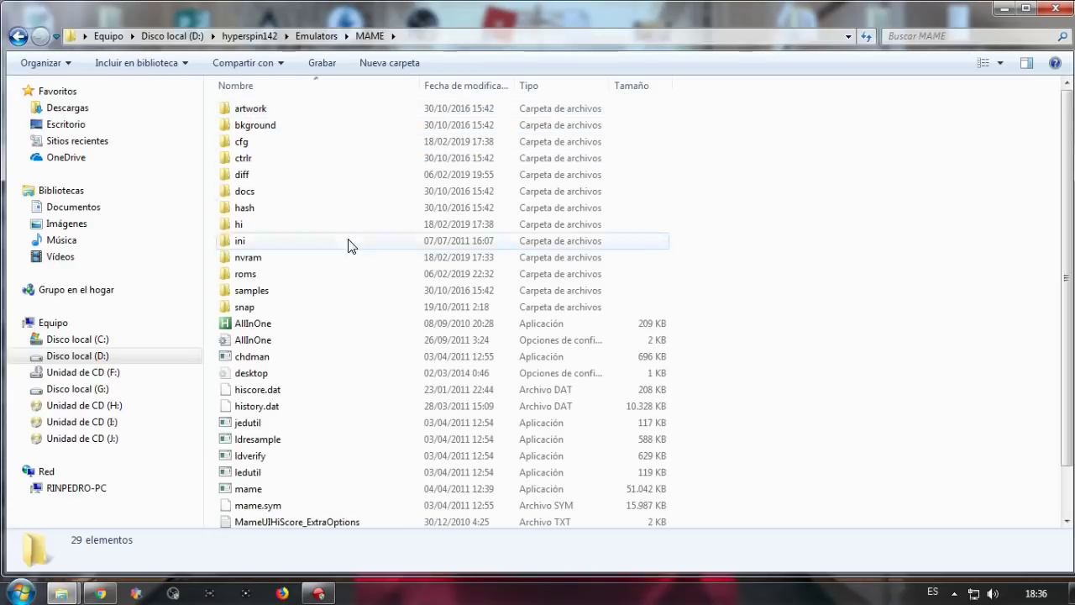
double_click(350, 277)
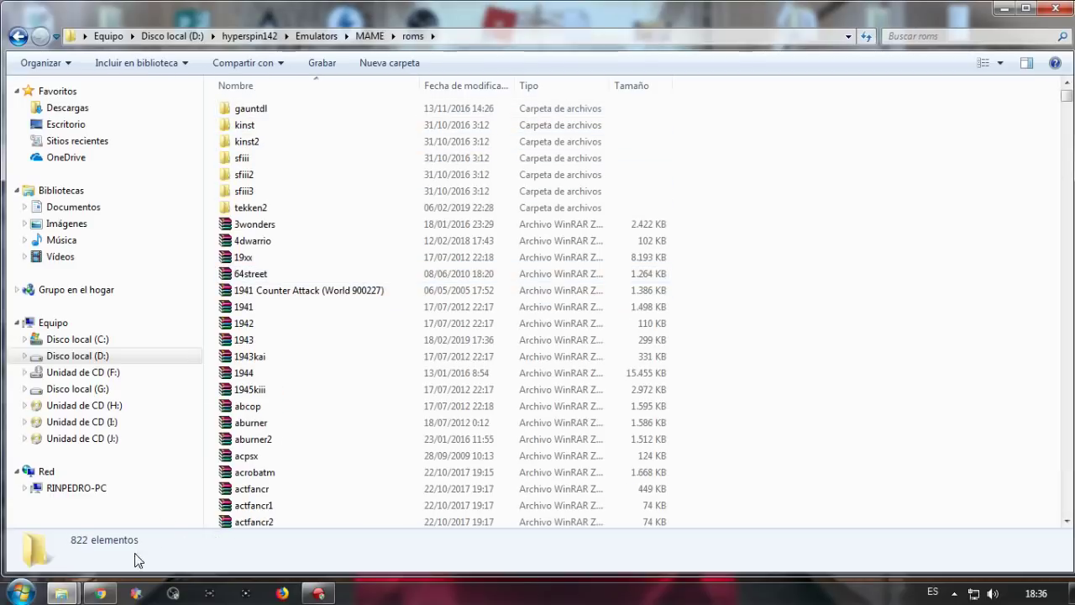
Switch to the "roms testeadas" folder and copy the arkanoid archive
mouse_move(61, 597)
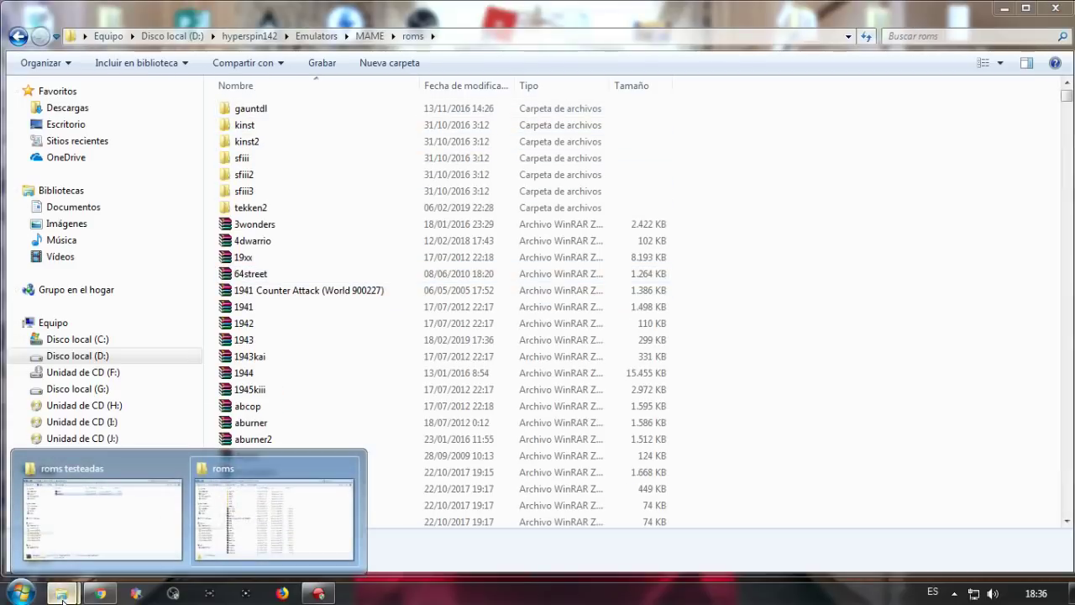
left_click(121, 552)
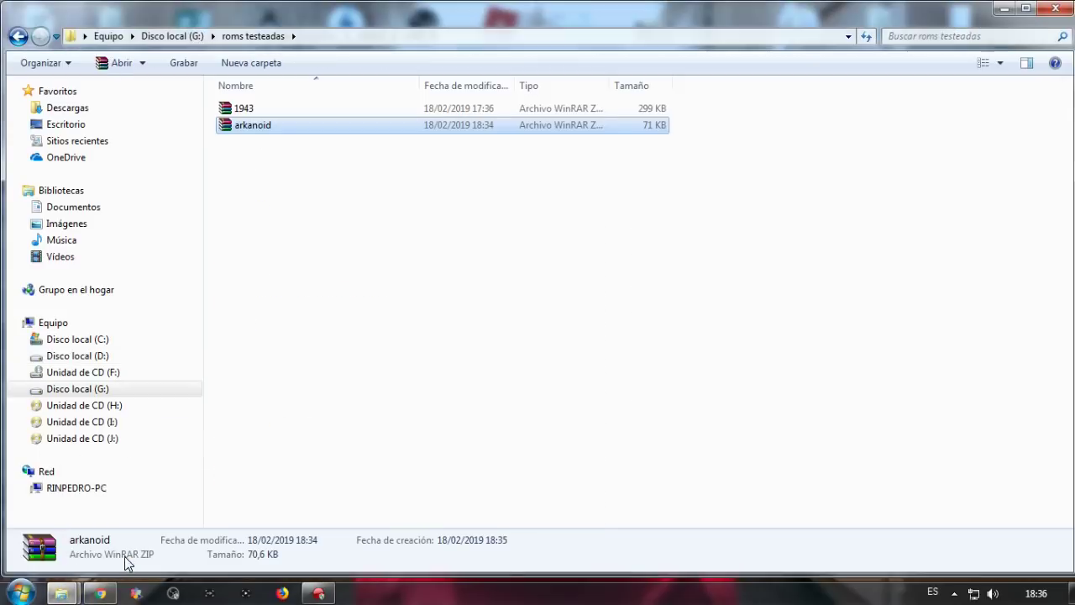
right_click(286, 126)
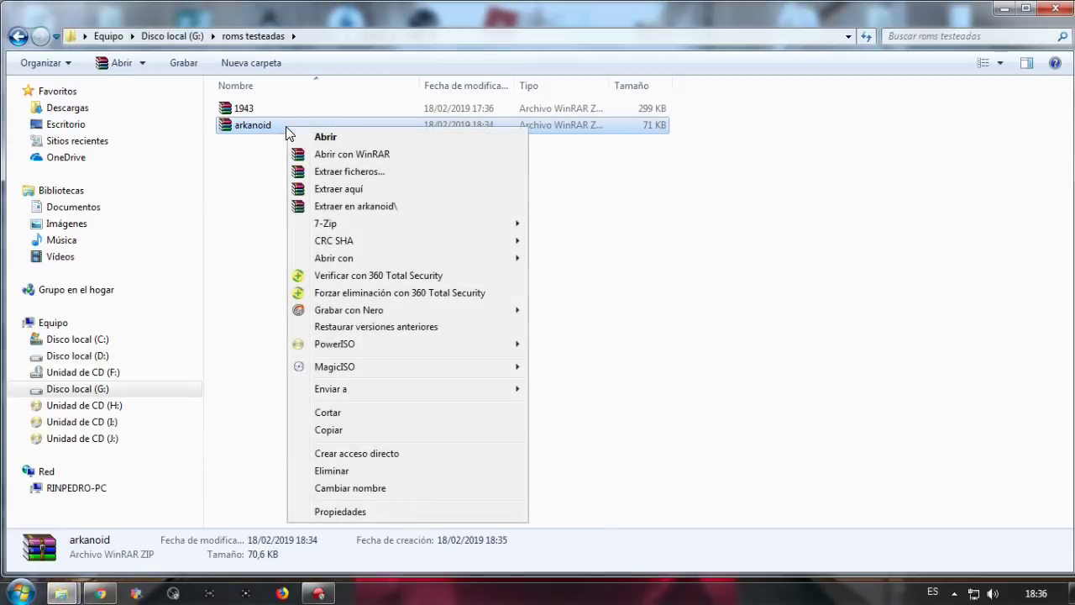
left_click(360, 431)
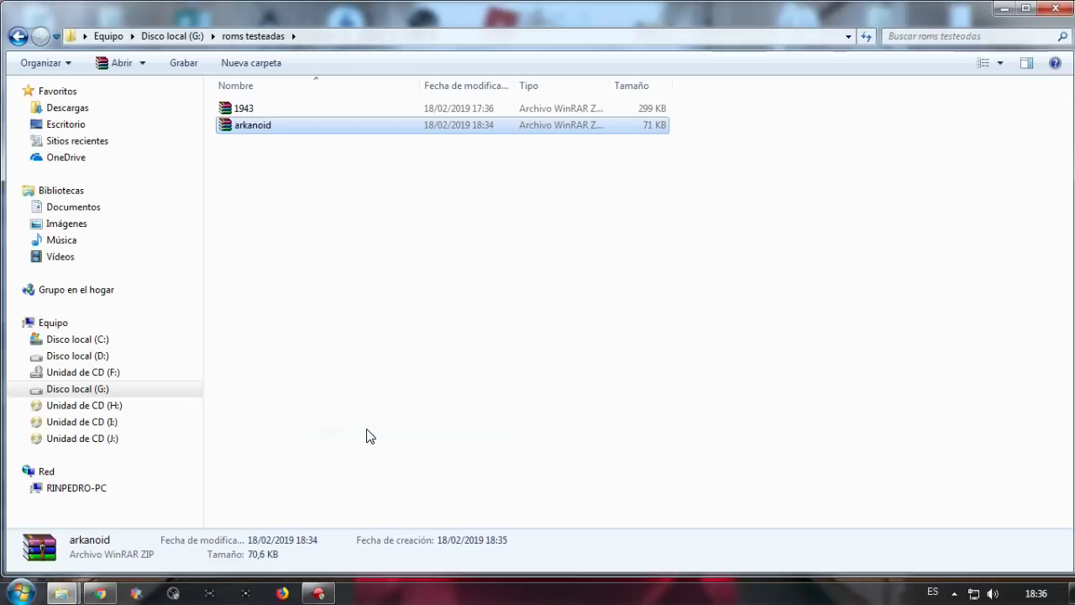
Paste the arkanoid archive into the MAME roms folder, replacing the existing file, and close the folder
left_click(1002, 10)
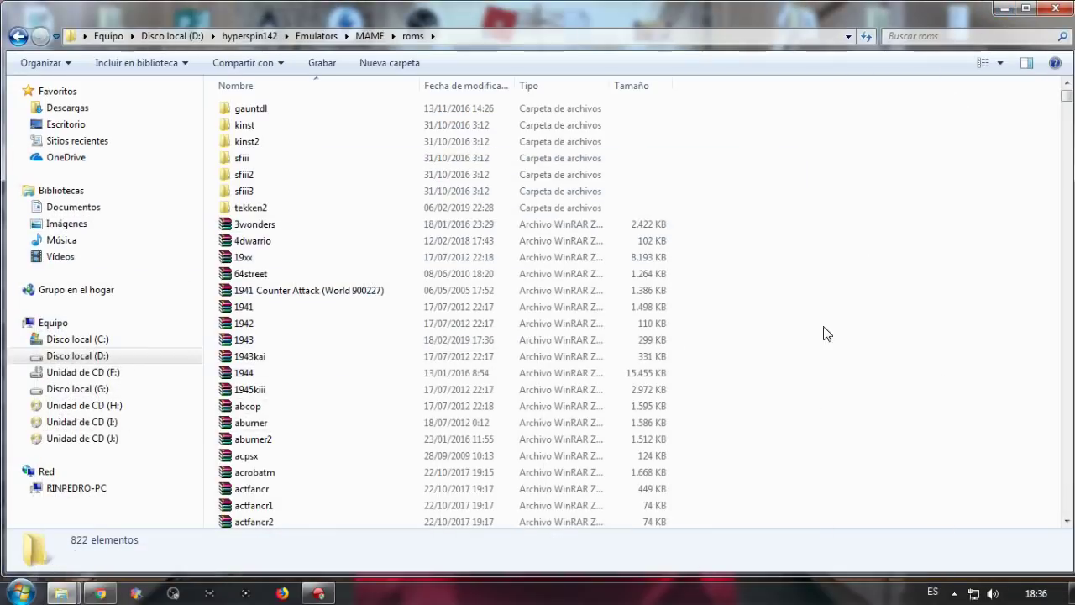
right_click(762, 336)
left_click(809, 466)
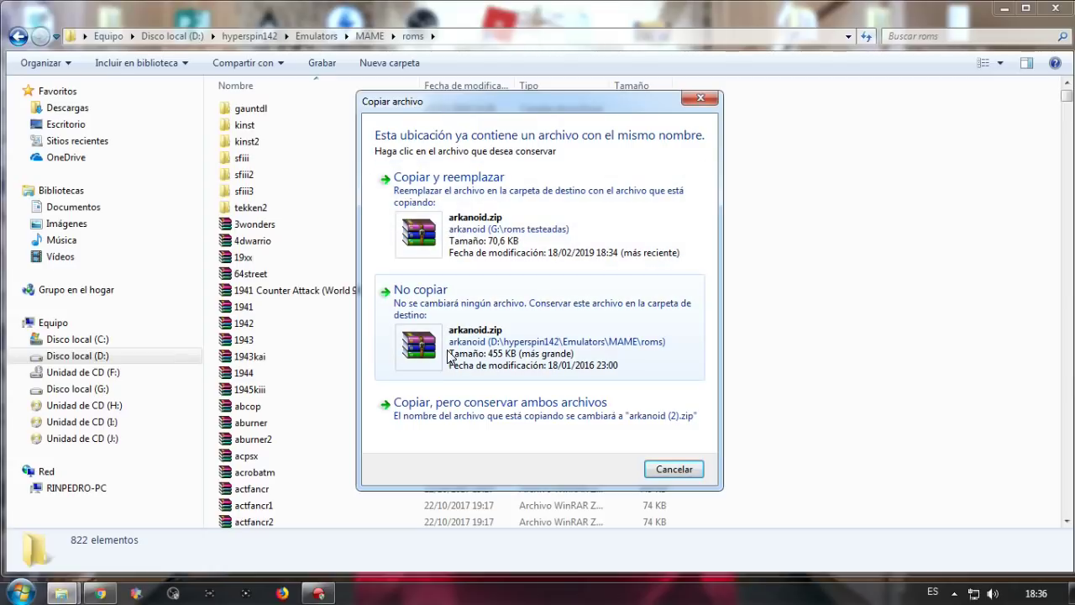
left_click(476, 199)
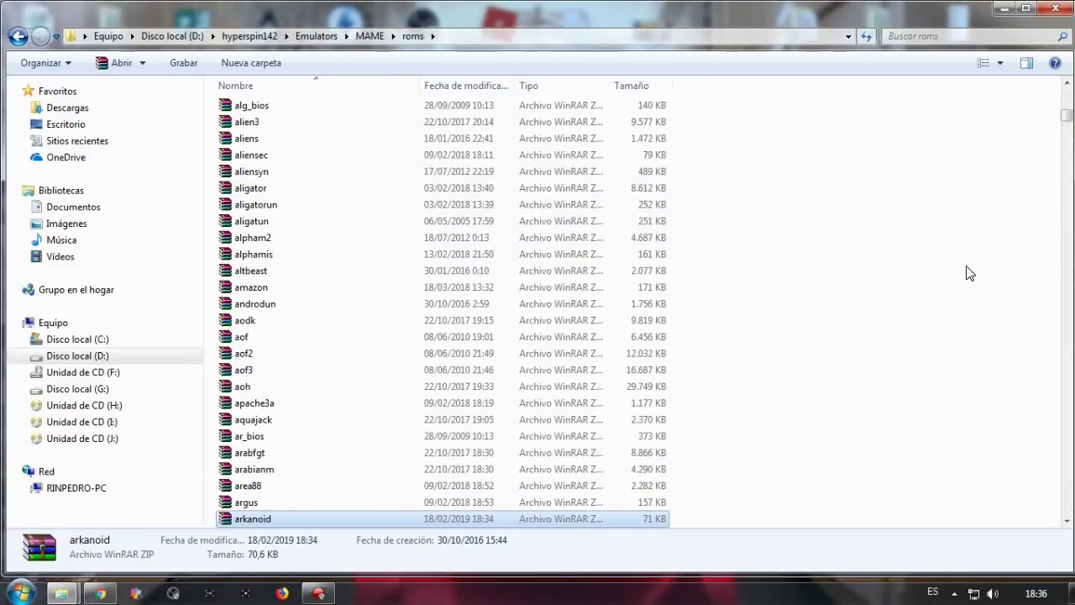
left_click(1055, 9)
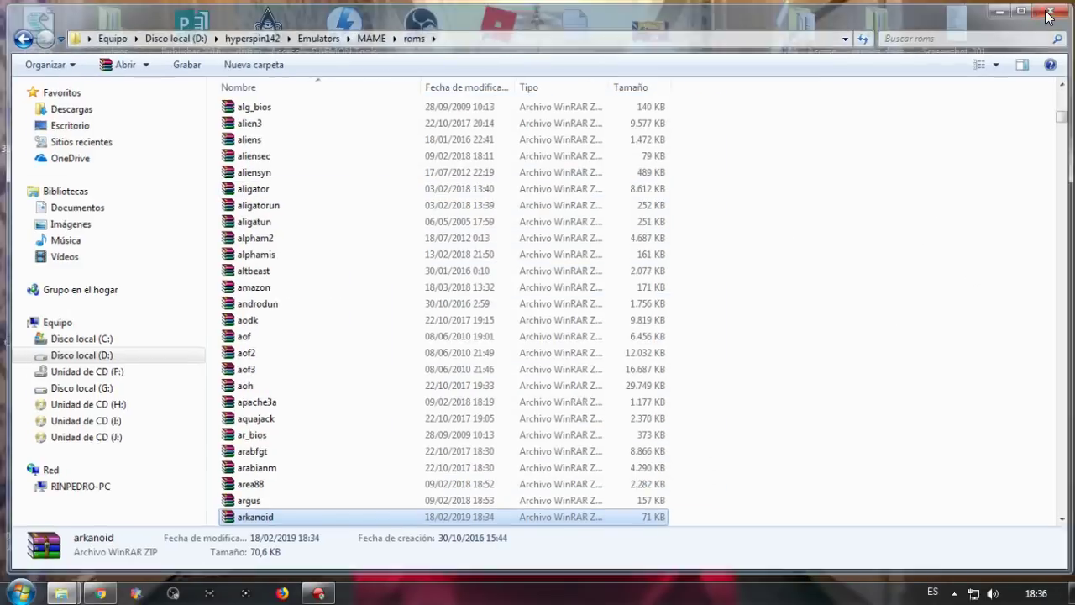
Launch HyperSpin, run Arkanoid (World), add one credit and start a one-player game
left_click(962, 336)
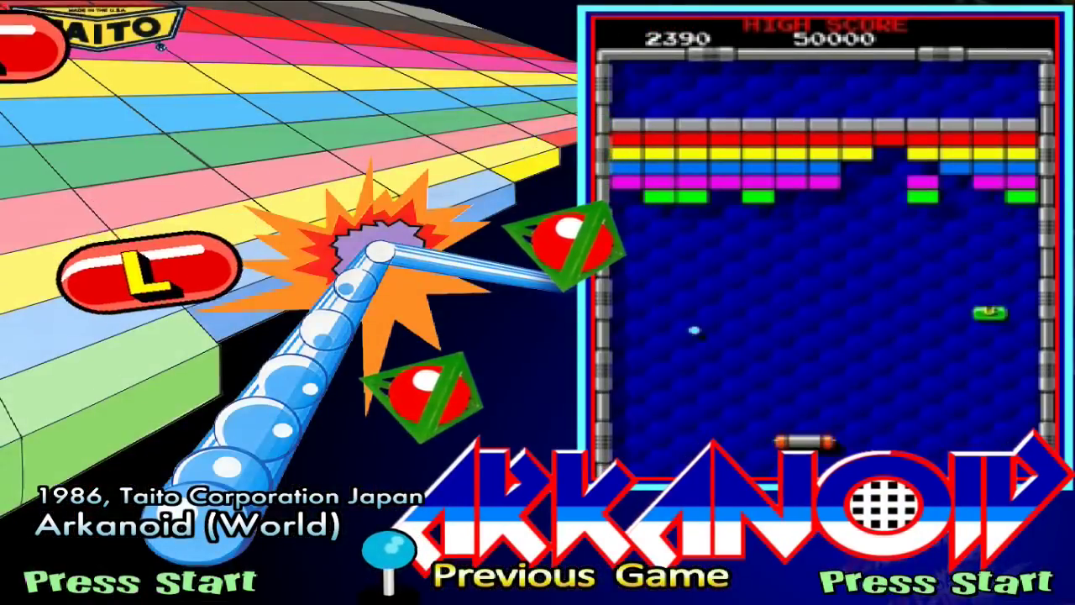
key("Return")
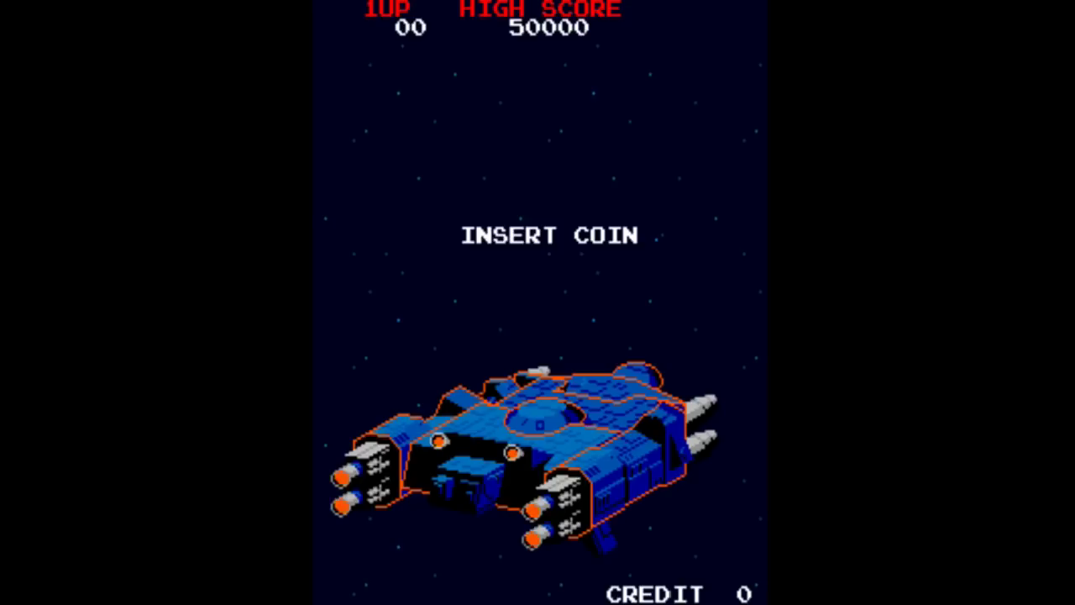
key("5")
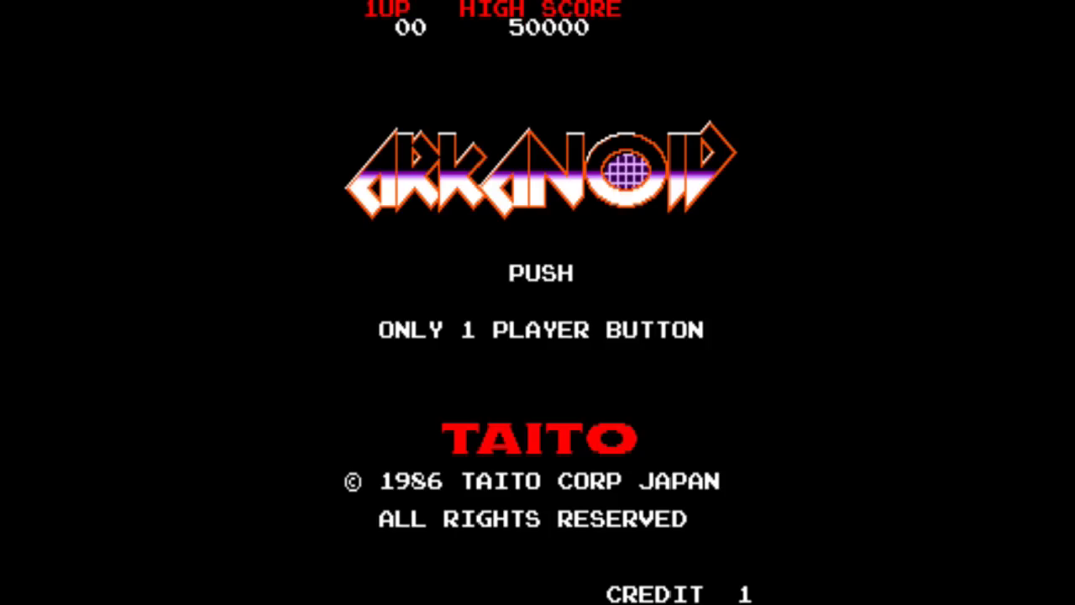
key("1")
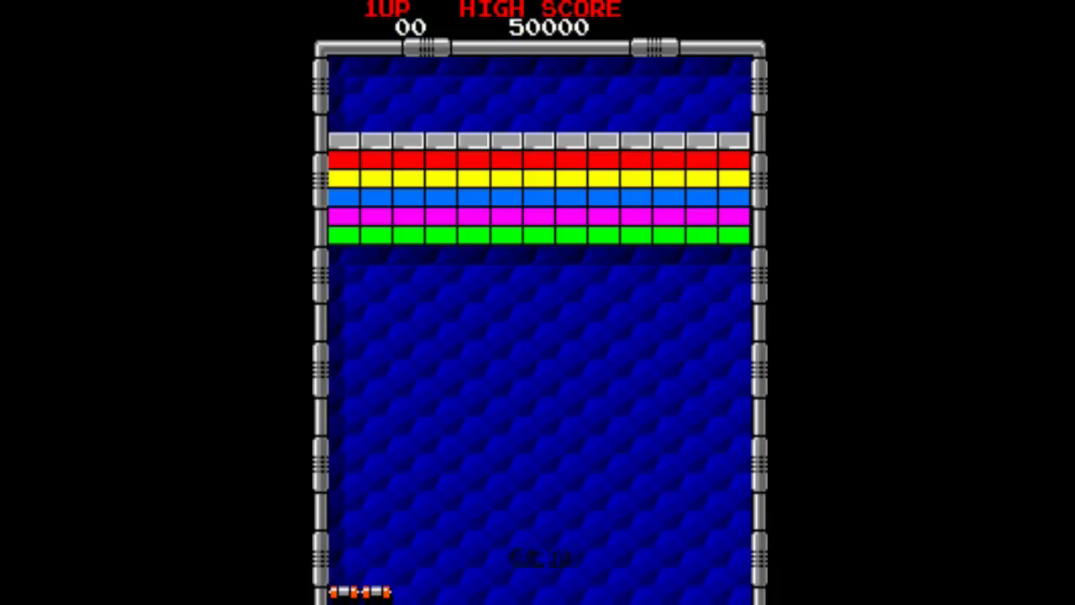
Move the Arkanoid paddle right and left to test the game
key("Right")
key("Left")
key("Right")
key("Left")
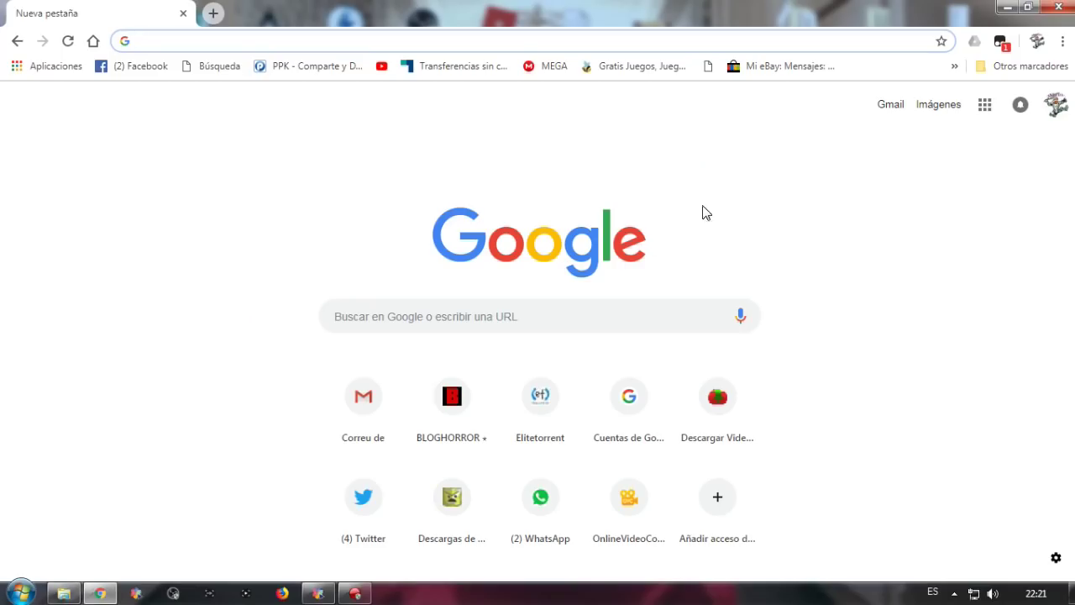
Switch to Chrome and search Google for emuparadise
left_click(470, 315)
type("E")
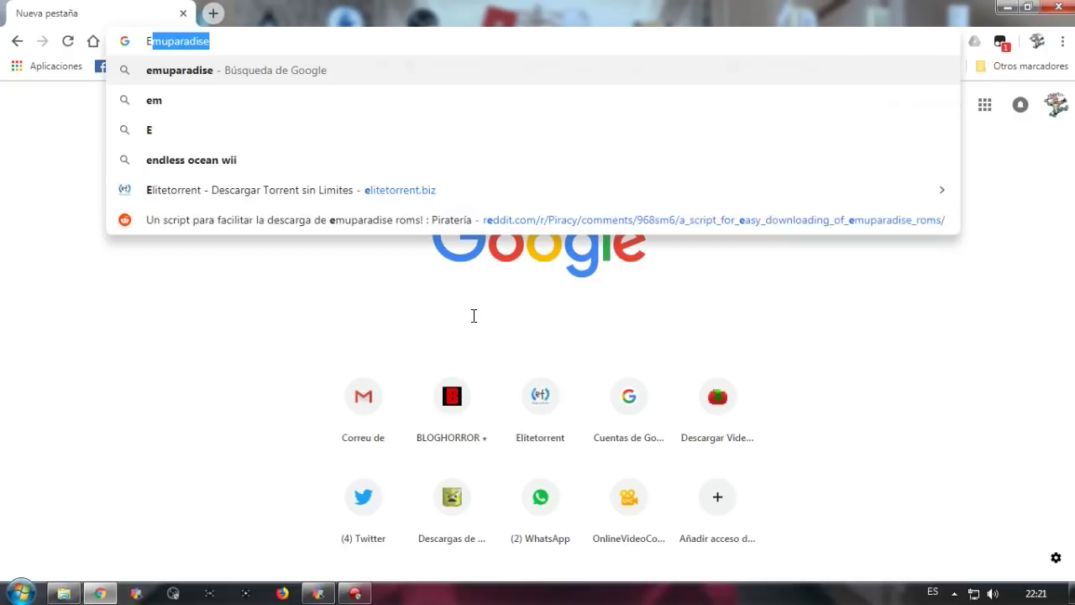
key("Down")
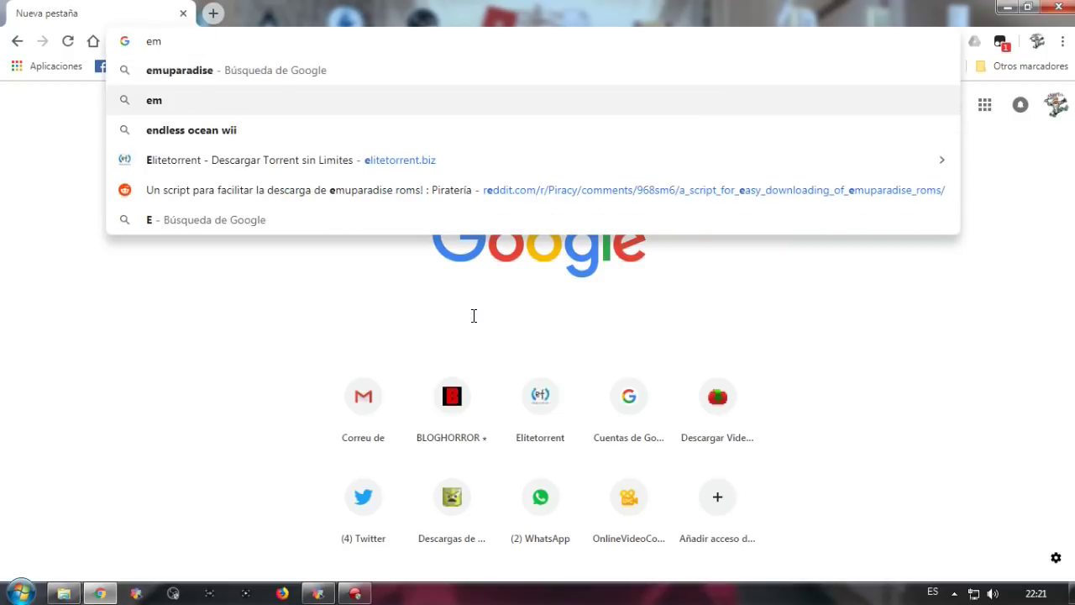
key("Up")
key("Return")
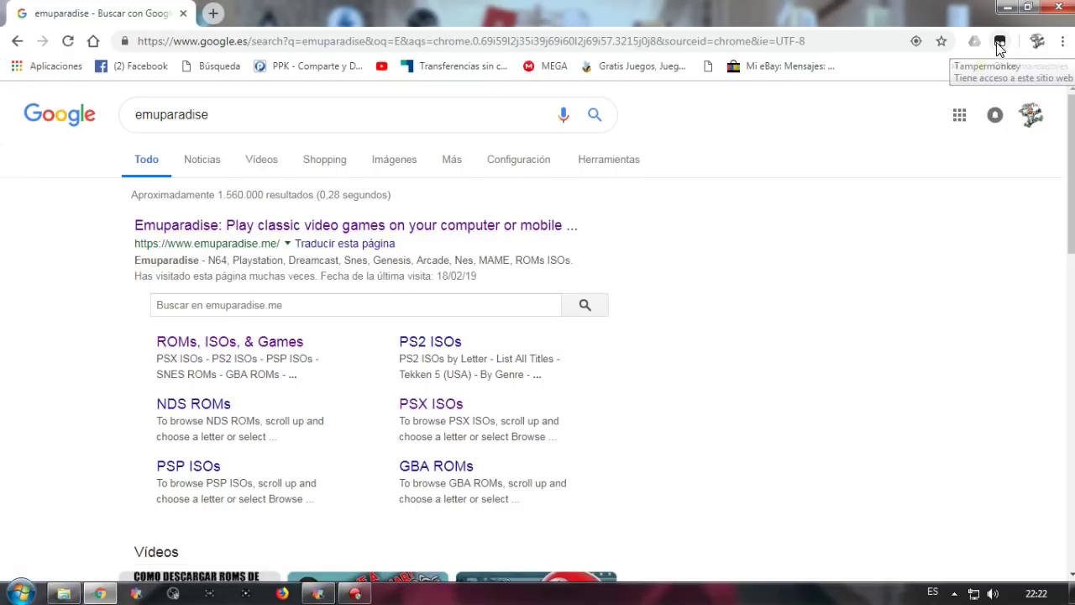
Open the Emuparadise site and its MAME ROMs section for arcade systems, showing both pages in the original language
left_click(348, 229)
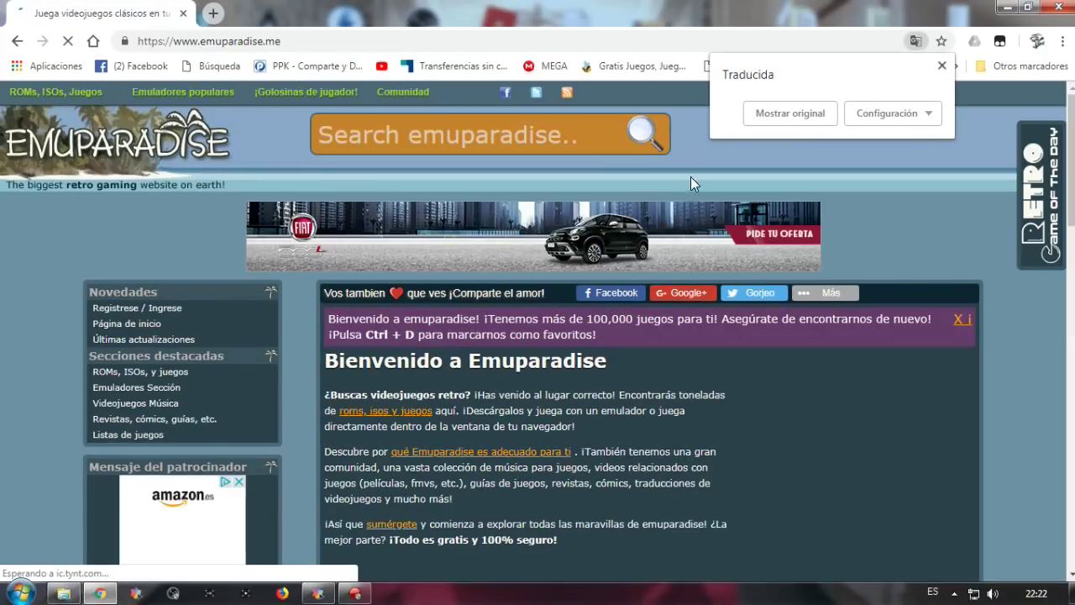
left_click(773, 120)
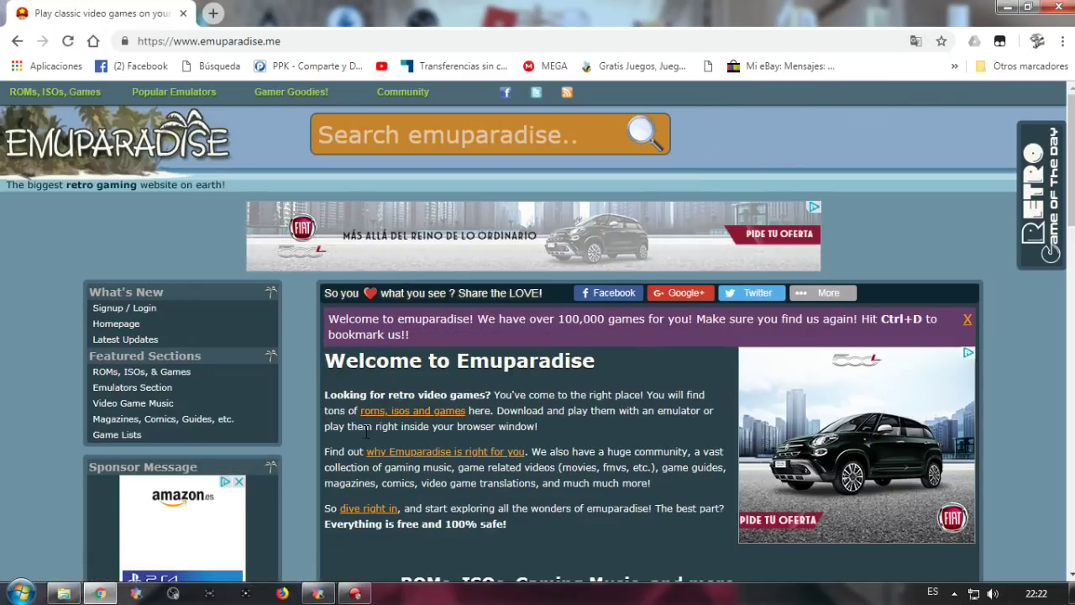
mouse_move(81, 99)
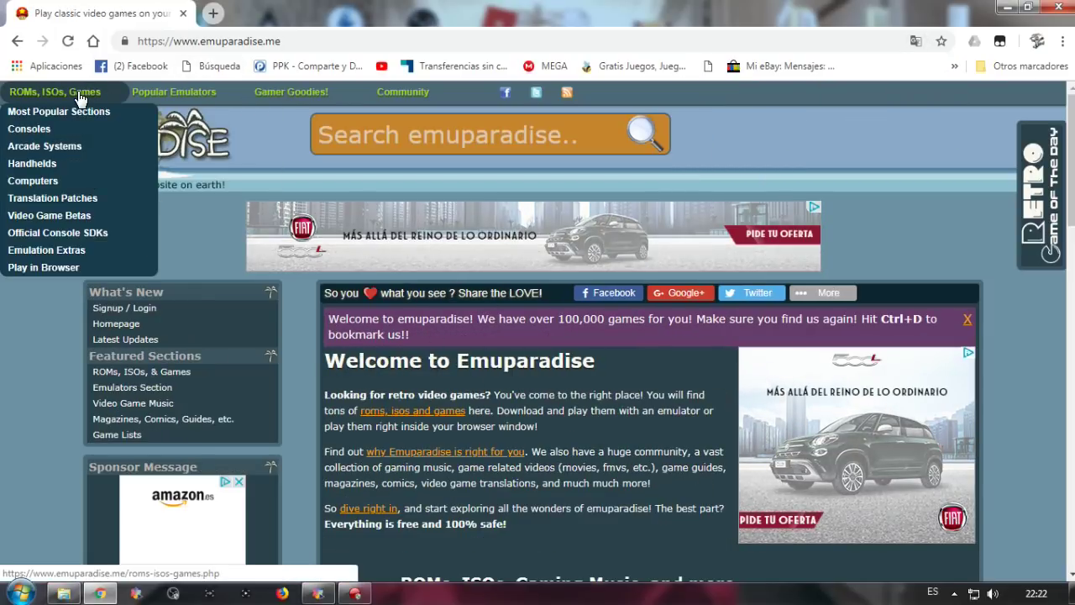
mouse_move(56, 137)
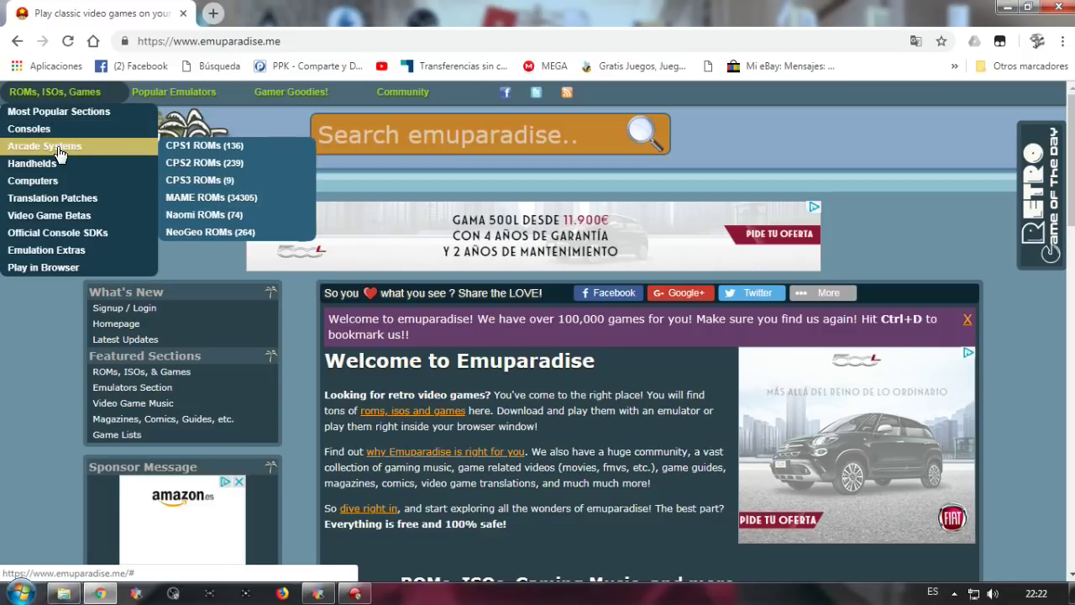
left_click(193, 198)
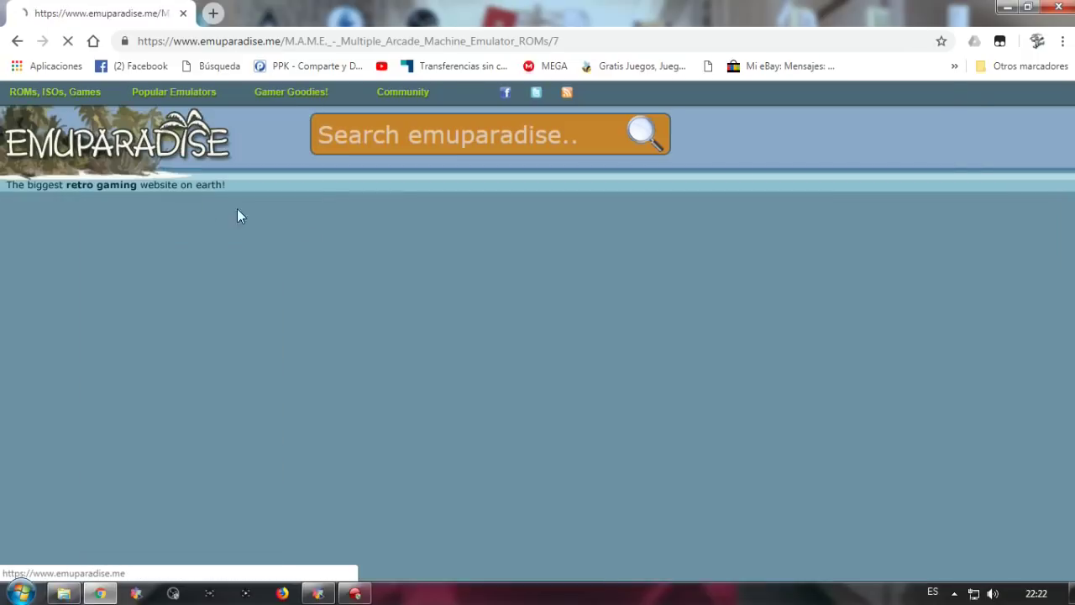
left_click(790, 113)
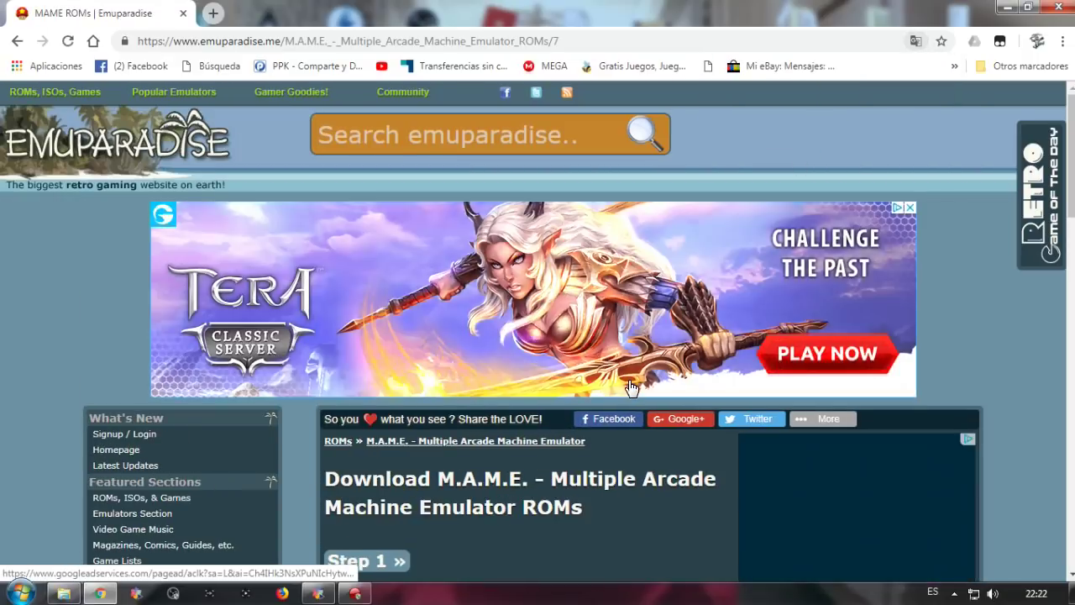
List the MAME ROMs starting with V and show the page in its original language
scroll(547, 338, "down", 5)
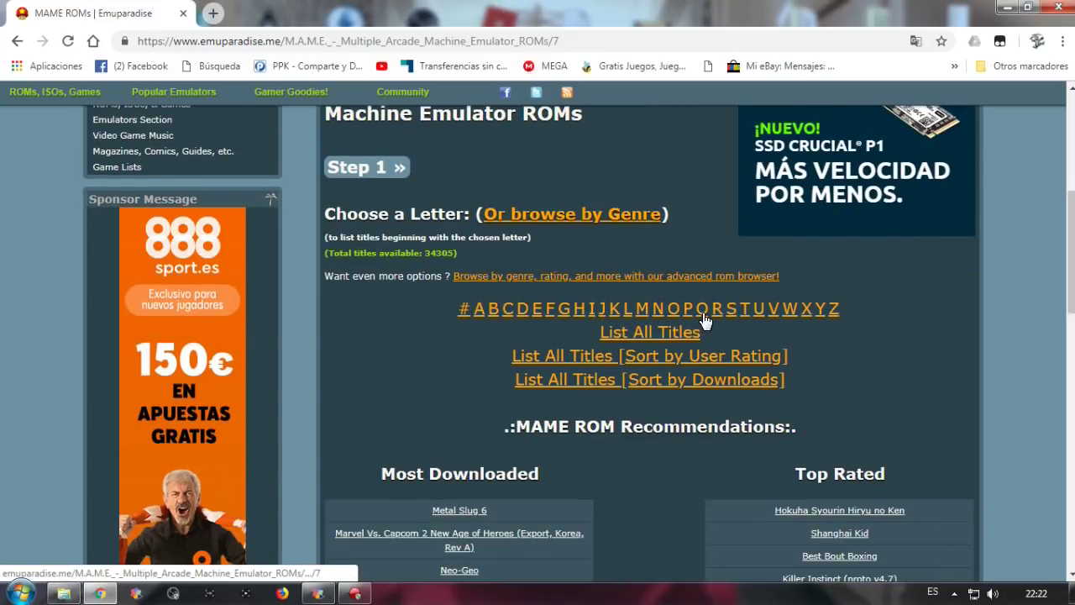
left_click(771, 310)
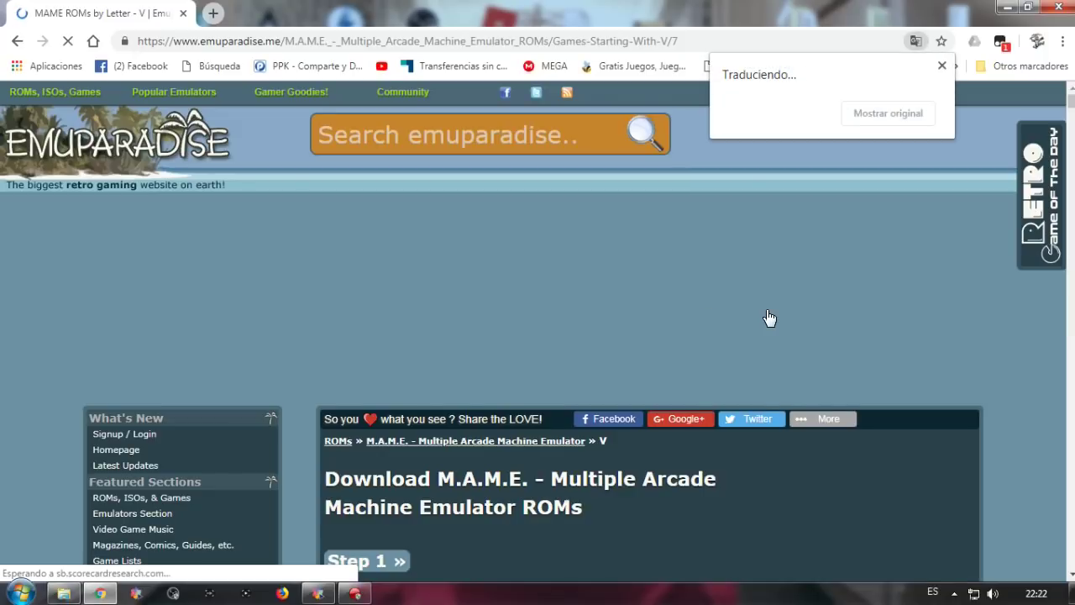
left_click(780, 119)
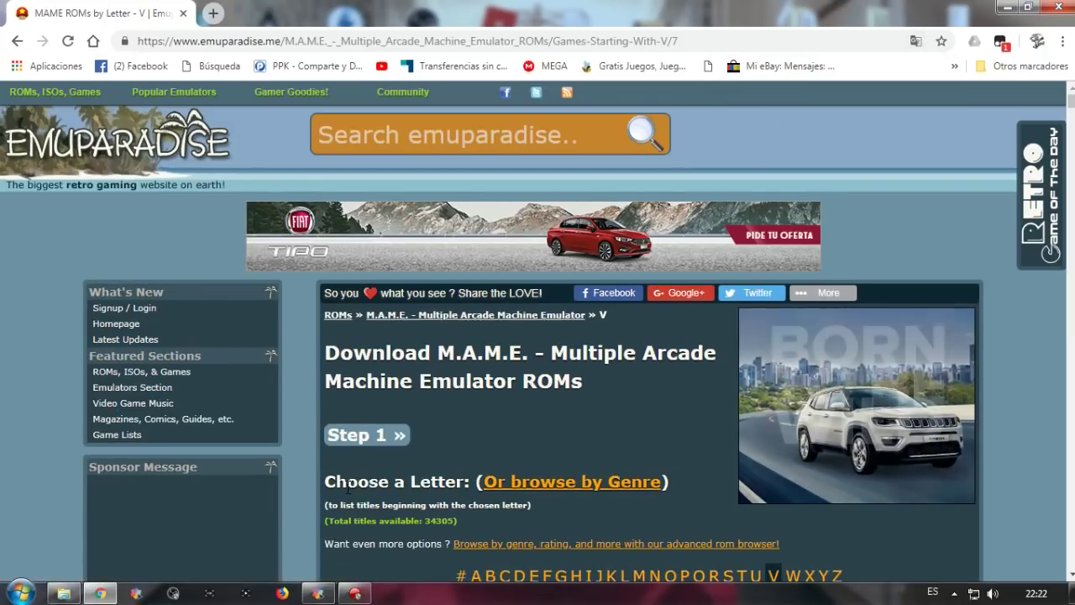
Download Violent Storm (ver EAC) using the workaround script and put the downloaded zip into the "Nueva carpeta" folder
scroll(346, 491, "down", 10)
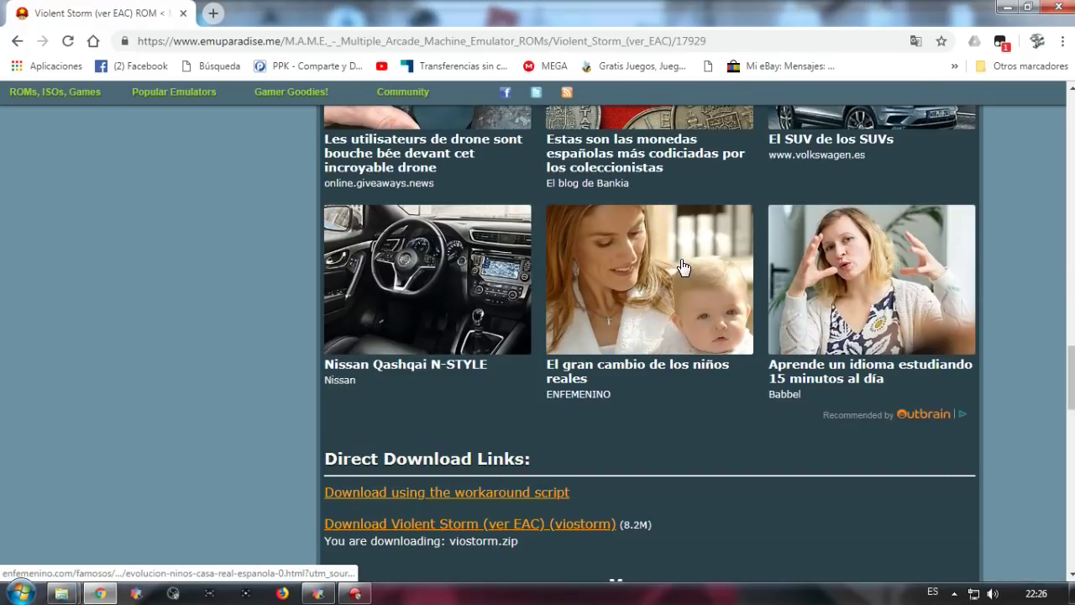
scroll(663, 294, "down", 2)
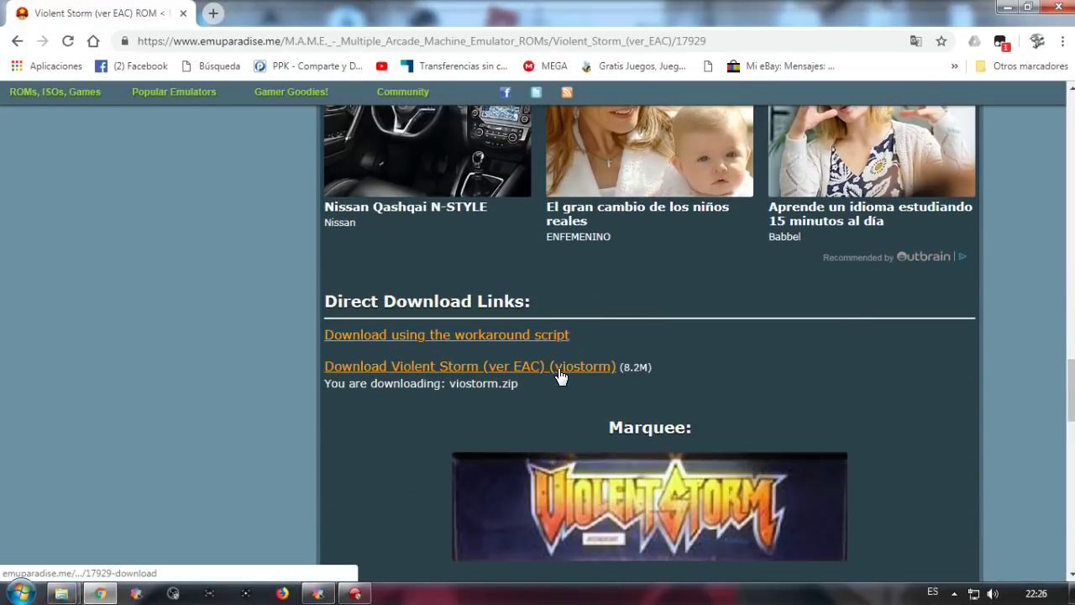
left_click(436, 344)
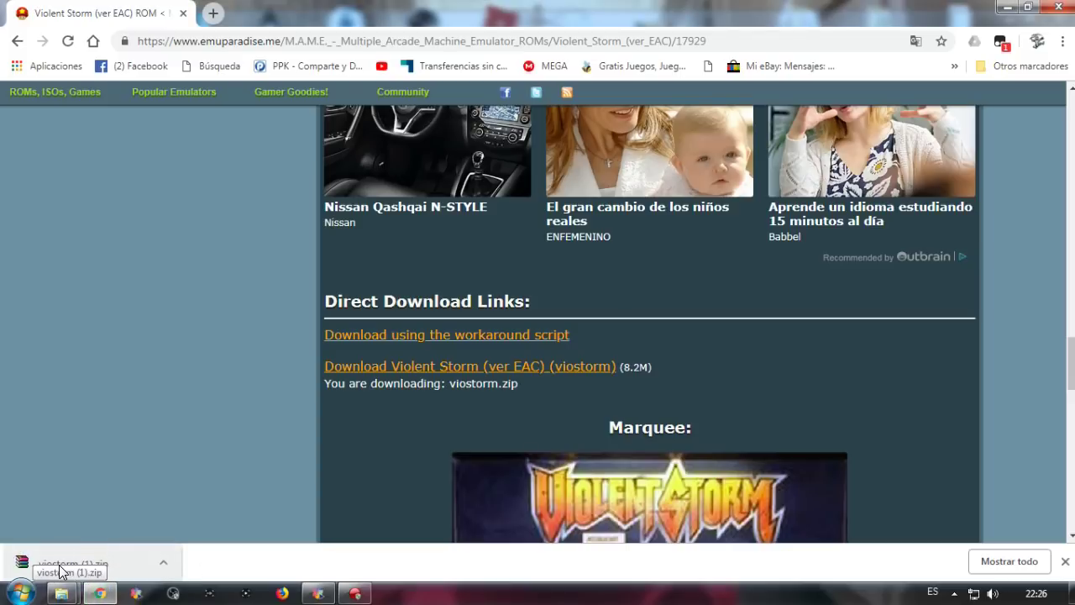
left_click_drag(72, 571, 391, 189)
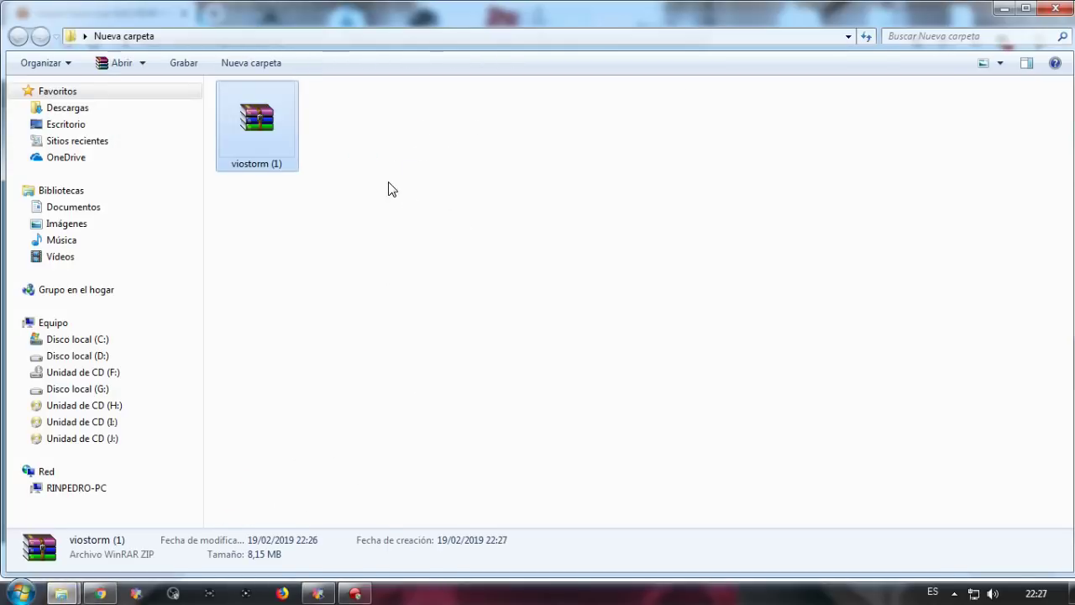
Rename the downloaded zip in the "Nueva carpeta" folder as viostorm
right_click(265, 148)
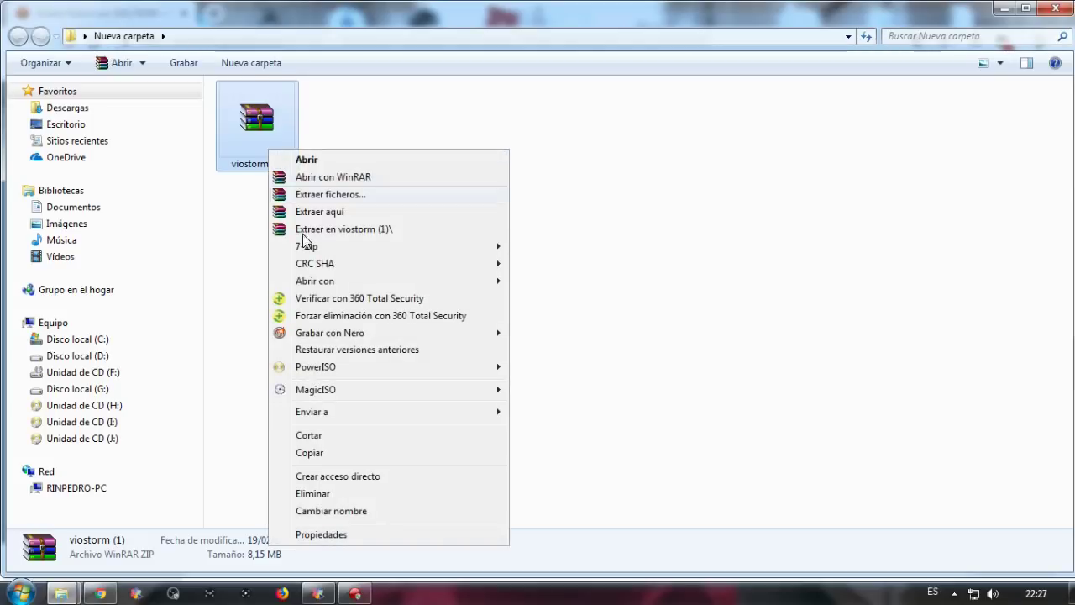
left_click(331, 510)
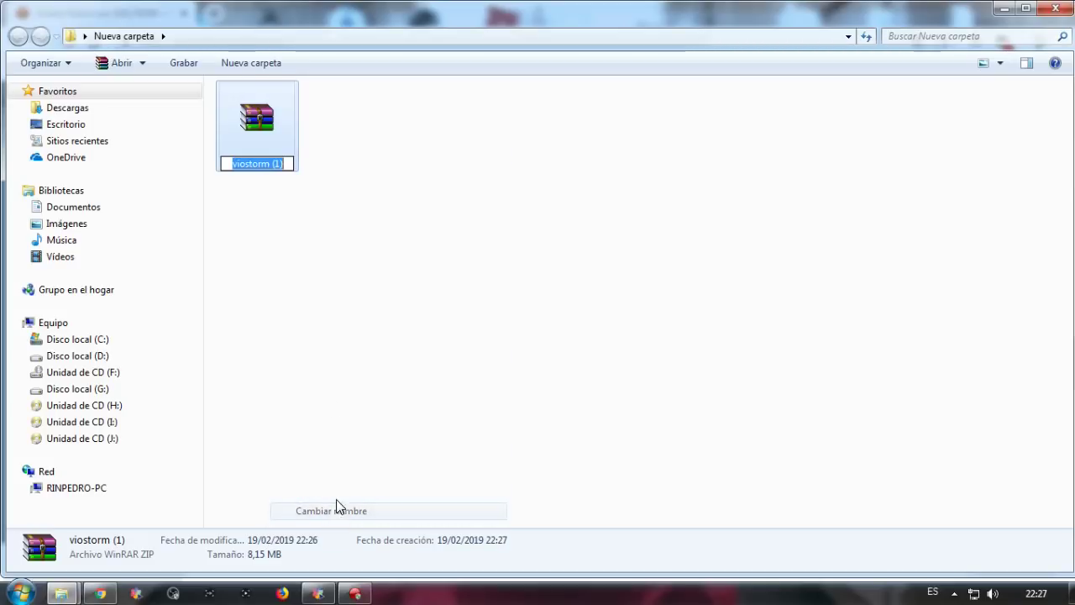
left_click(288, 159)
key("BackSpace")
key("BackSpace")
key("BackSpace")
key("BackSpace")
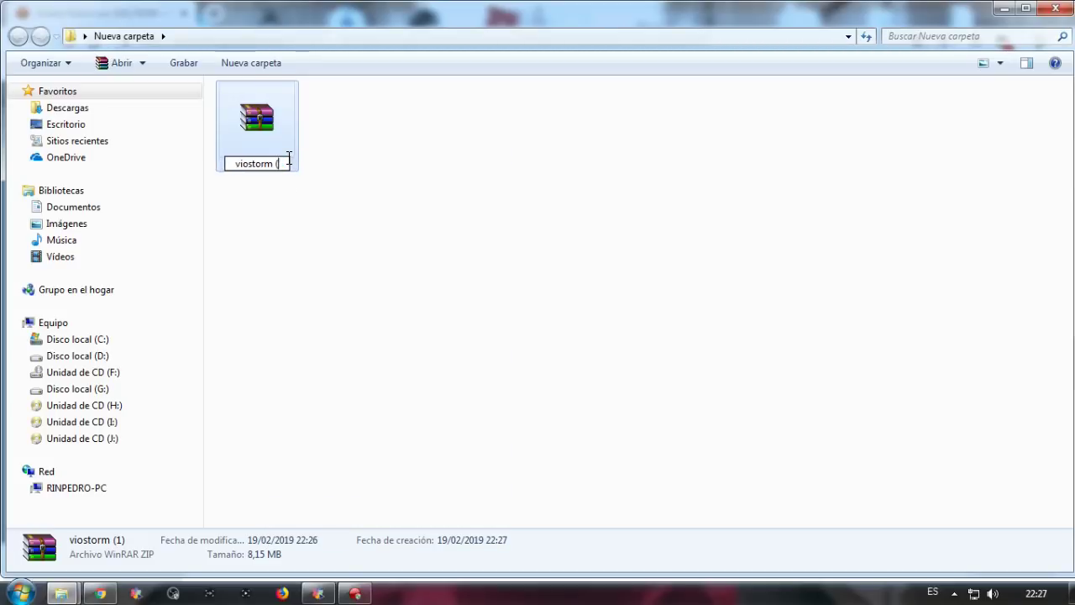
key("Return")
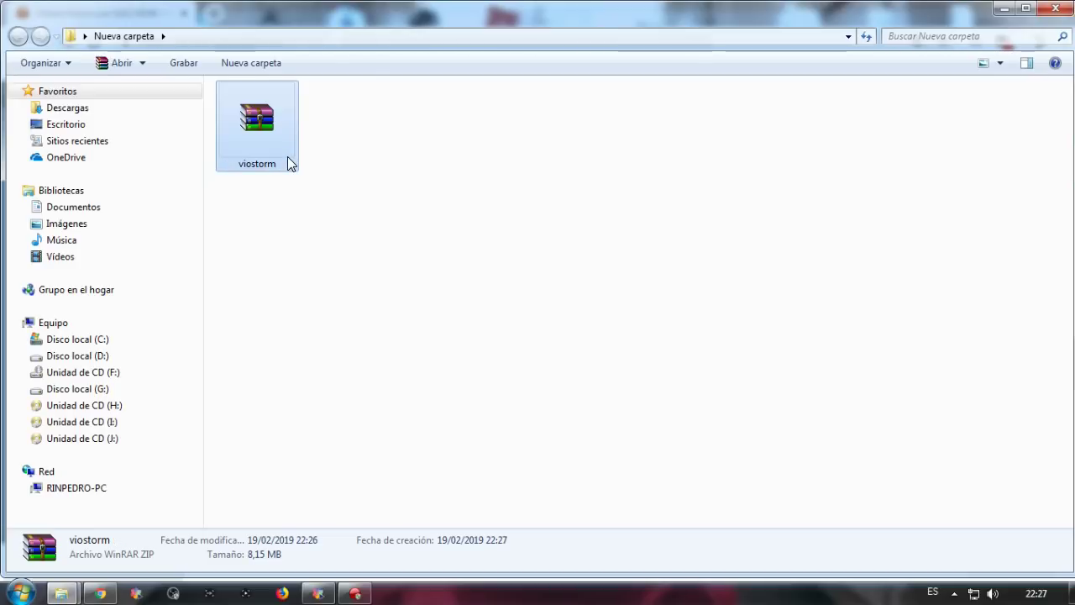
Copy viostorm into the MAME roms folder, replacing the existing file of the same name
right_click(242, 140)
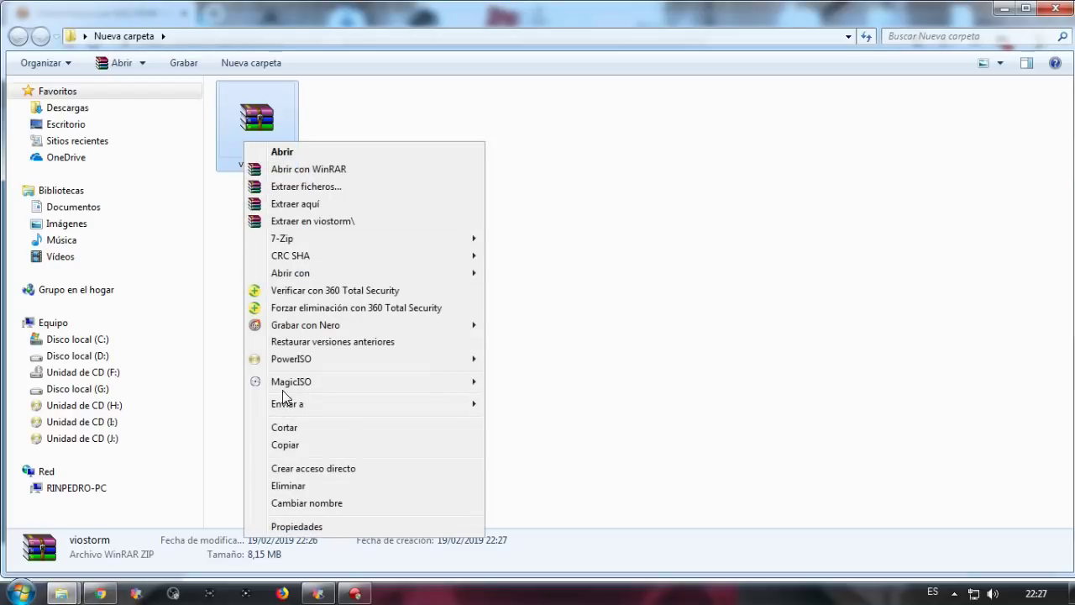
left_click(304, 443)
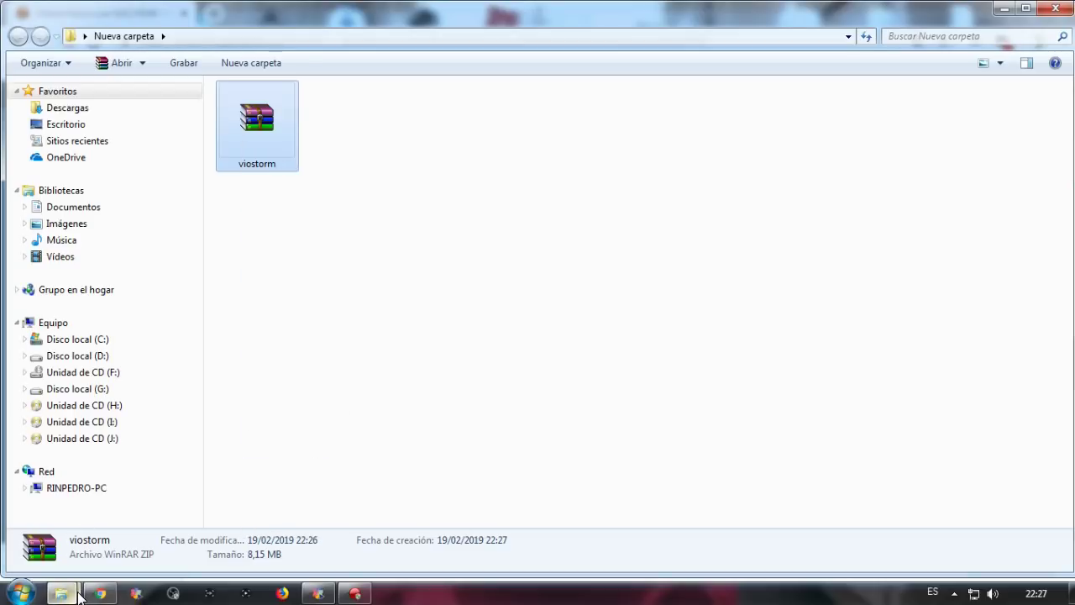
mouse_move(78, 594)
left_click(116, 551)
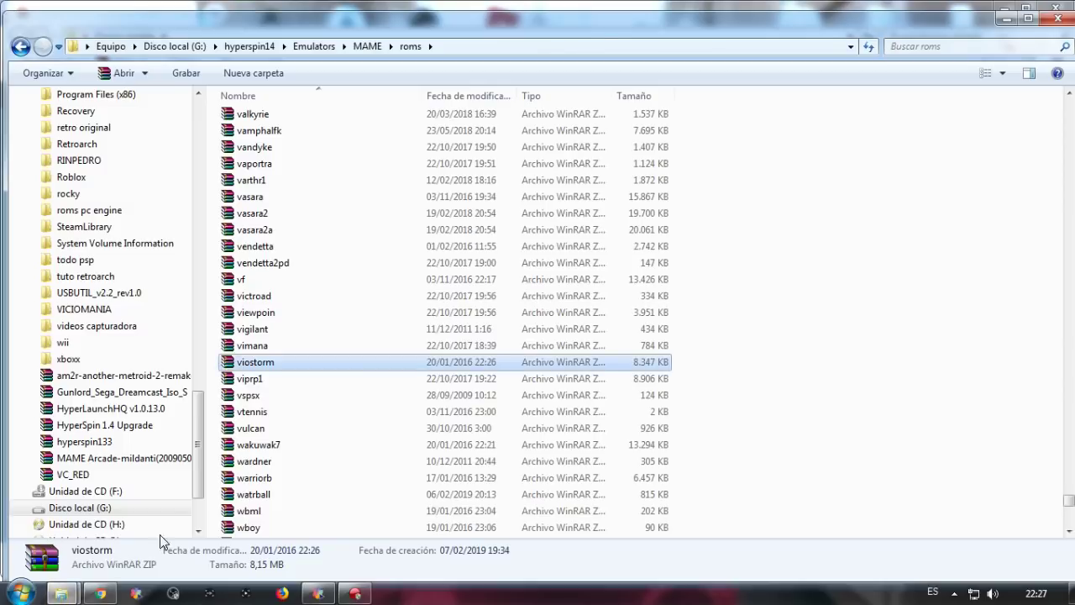
right_click(746, 305)
left_click(812, 435)
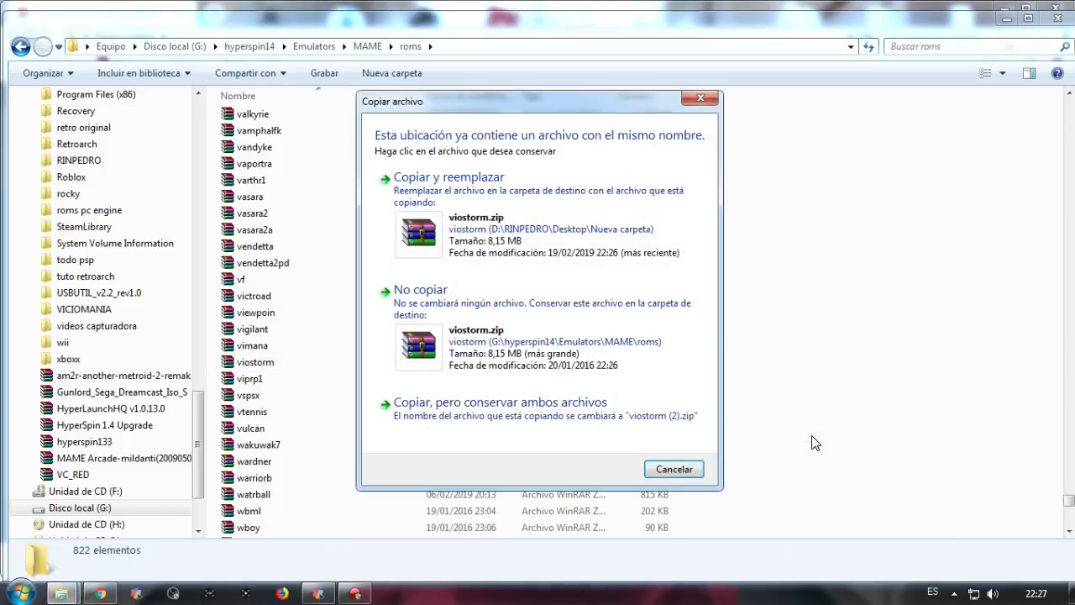
left_click(519, 215)
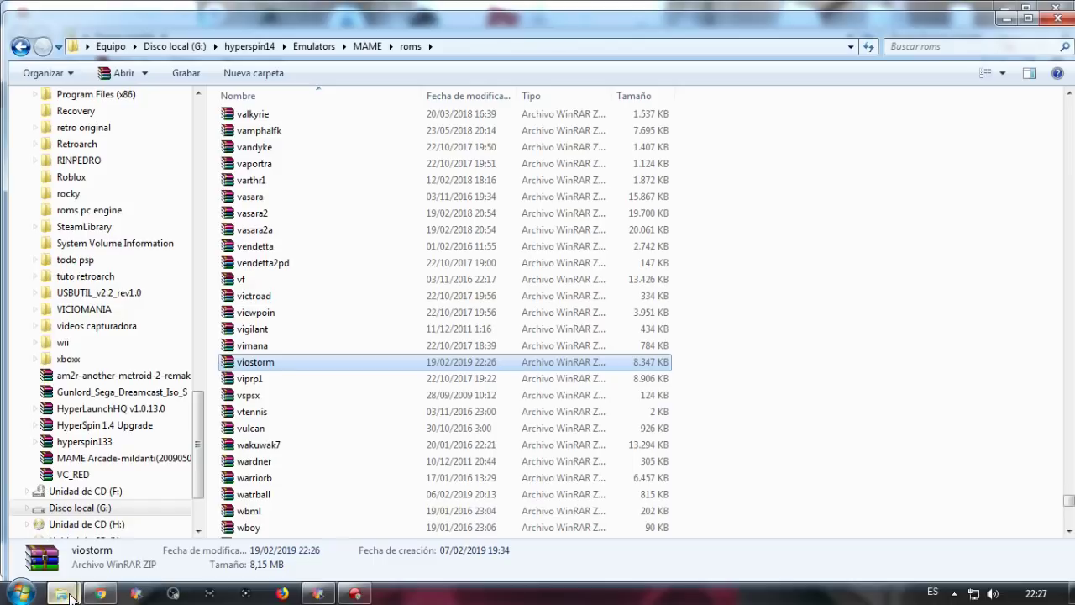
Go back to the hyperspin14 folder, launch HyperSpin to check the Violent Storm entry, and exit it
mouse_move(72, 597)
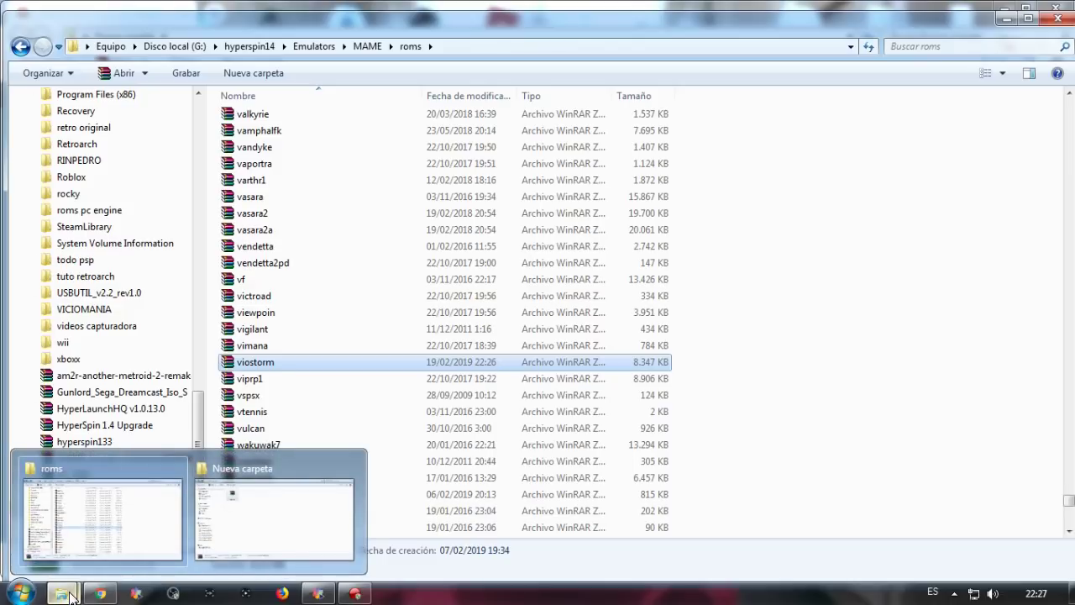
left_click(15, 47)
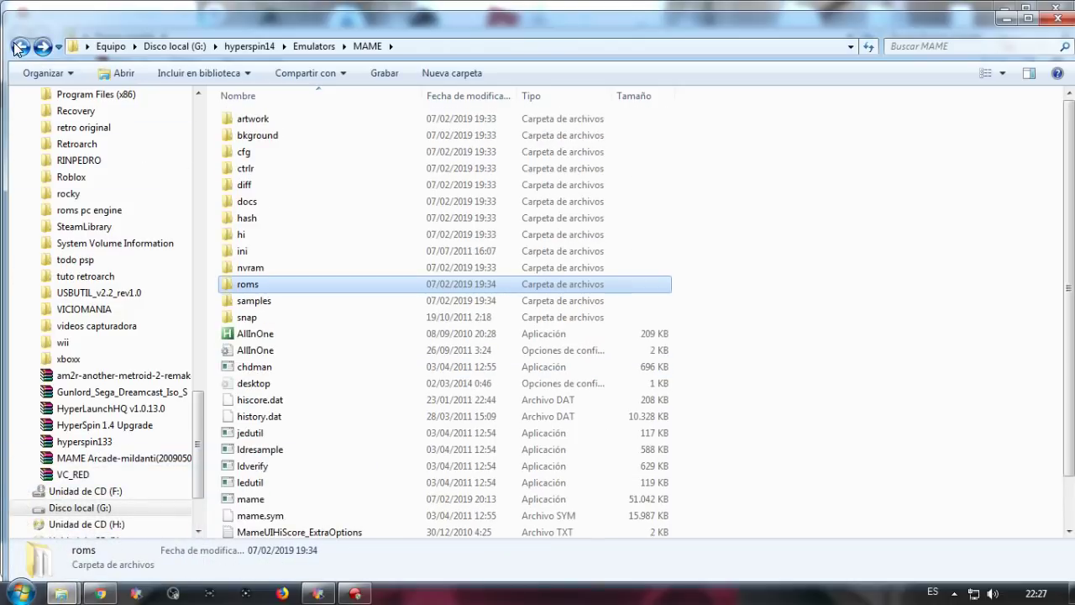
left_click(18, 49)
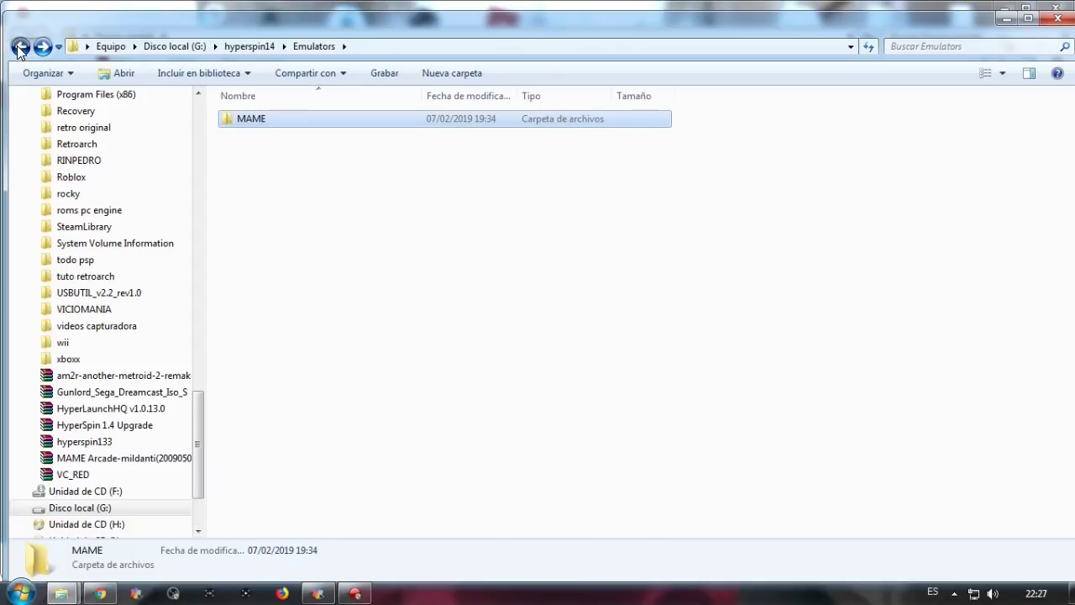
left_click(18, 49)
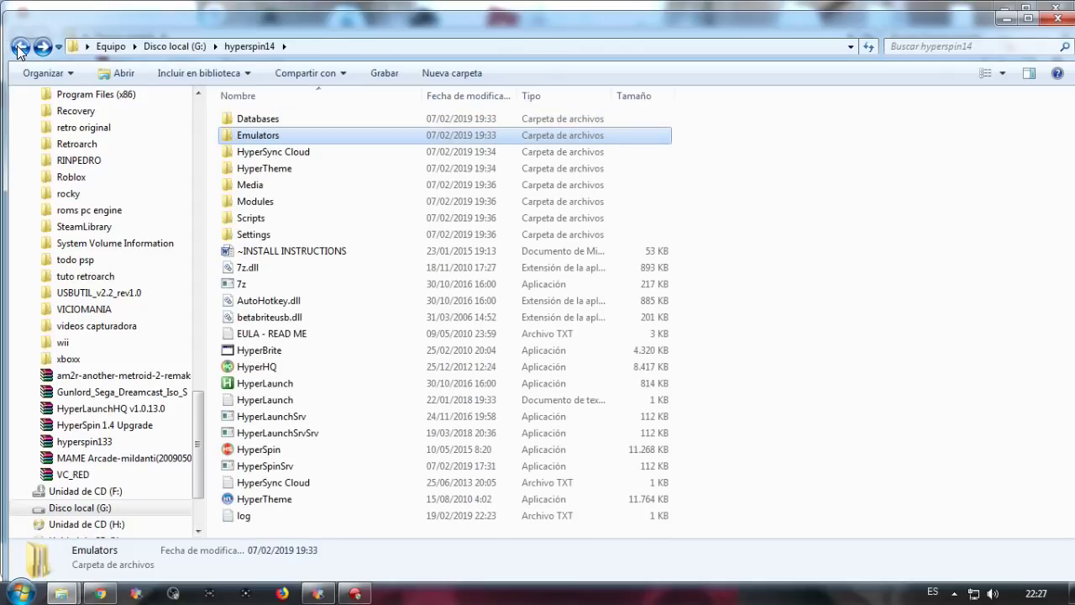
double_click(291, 452)
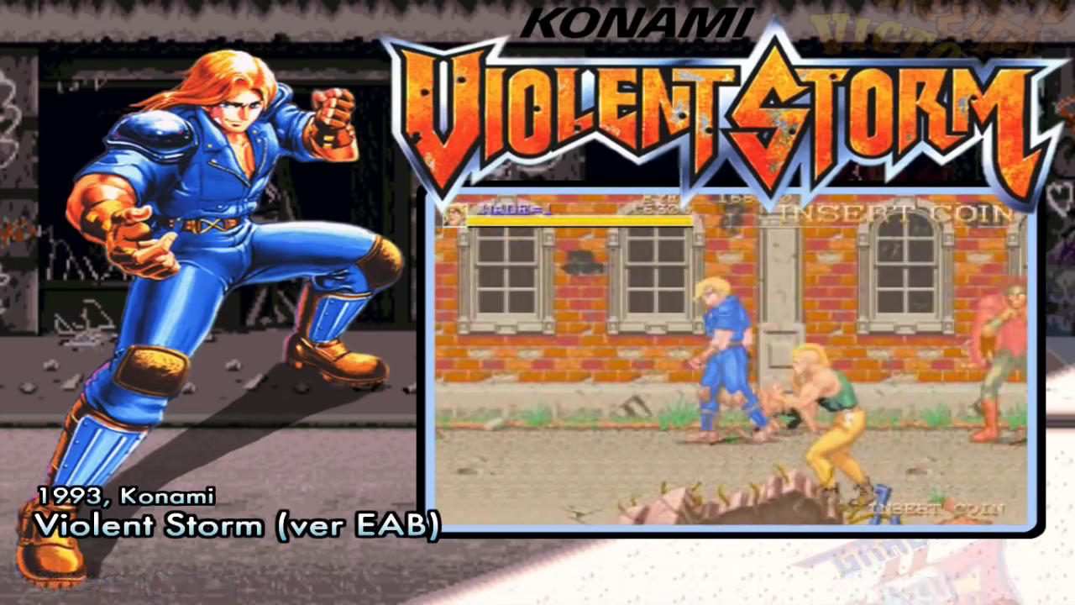
key("Escape")
key("Return")
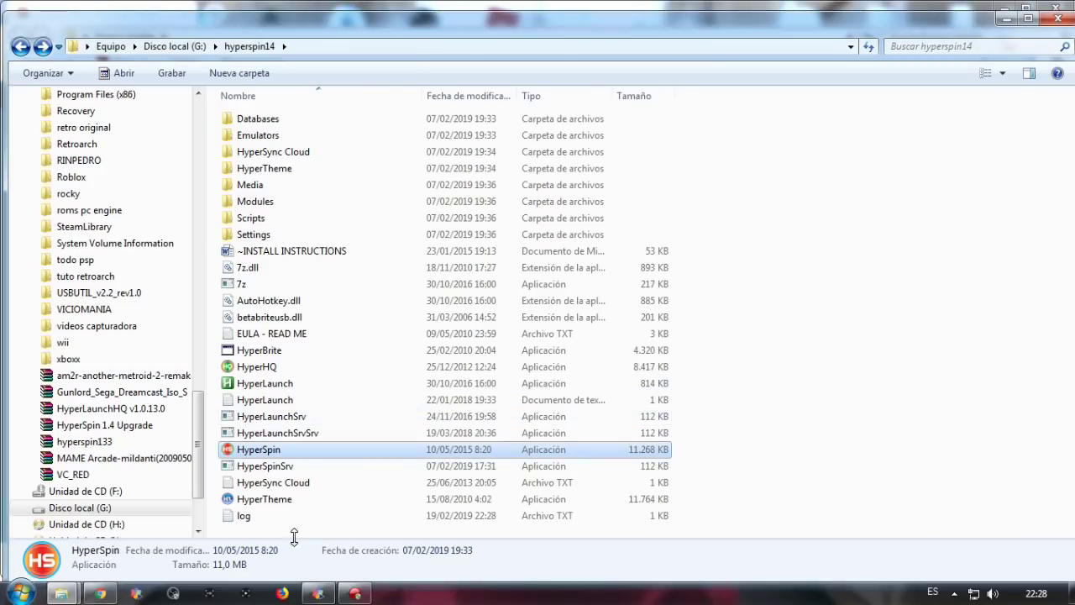
Switch to Chrome, return to the V ROM list and open the Violent Storm (ver AAB) page, showing both pages in the original language
mouse_move(67, 599)
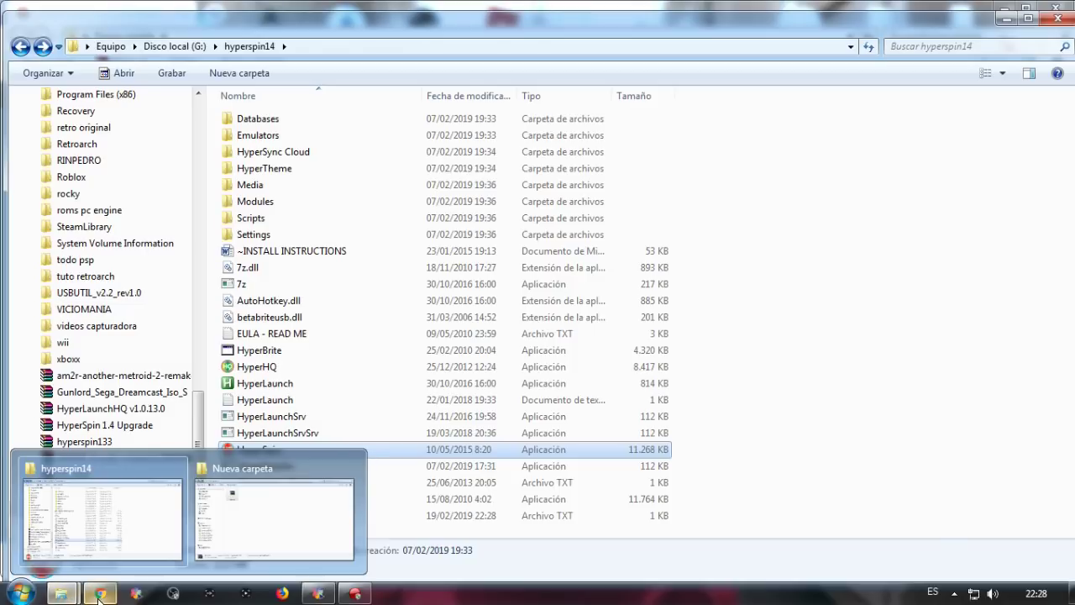
left_click(100, 594)
left_click(17, 40)
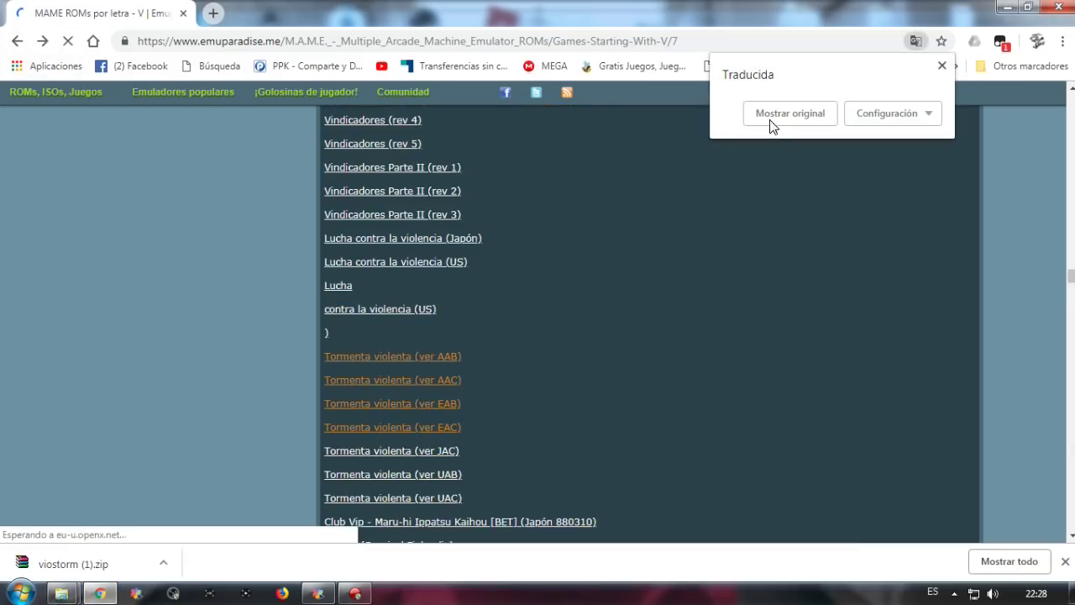
left_click(771, 120)
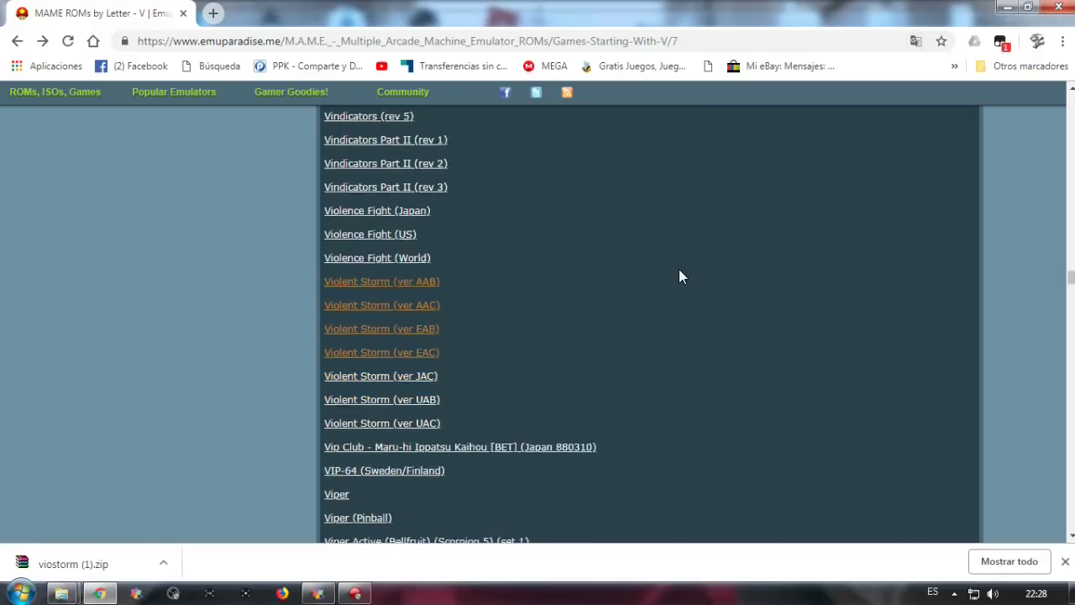
left_click(397, 232)
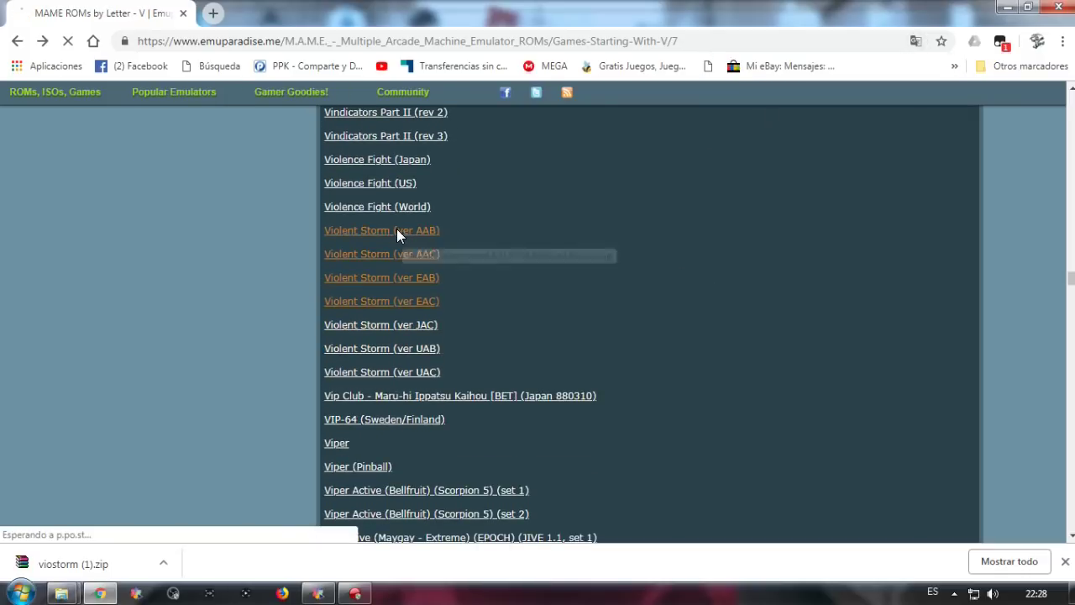
scroll(421, 239, "down", 15)
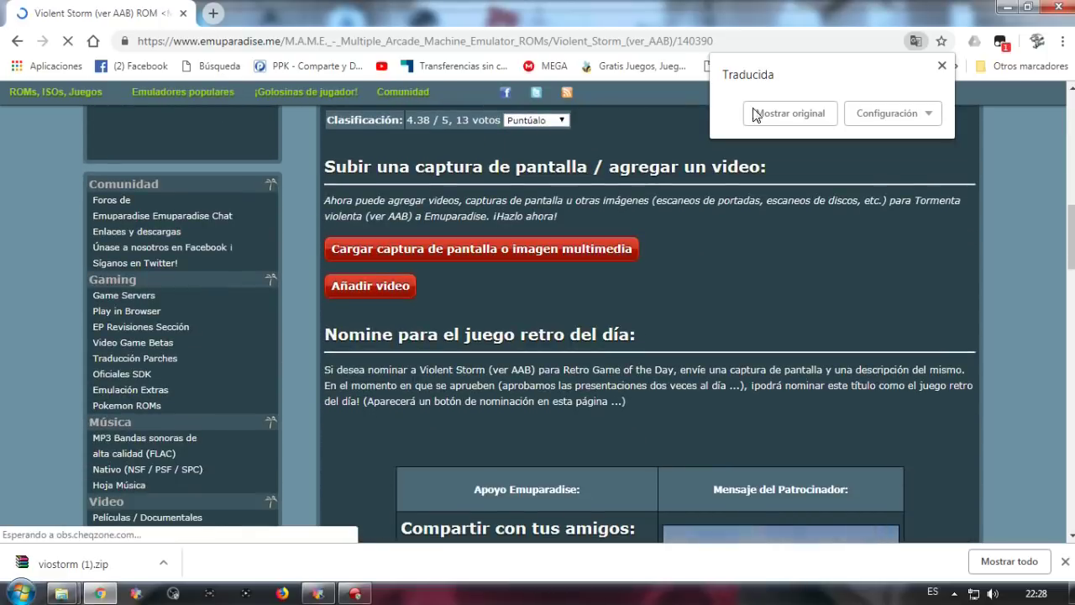
left_click(795, 119)
Download Violent Storm (ver AAB) using the workaround script and put the zip into the "Nueva carpeta" folder
scroll(751, 159, "down", 10)
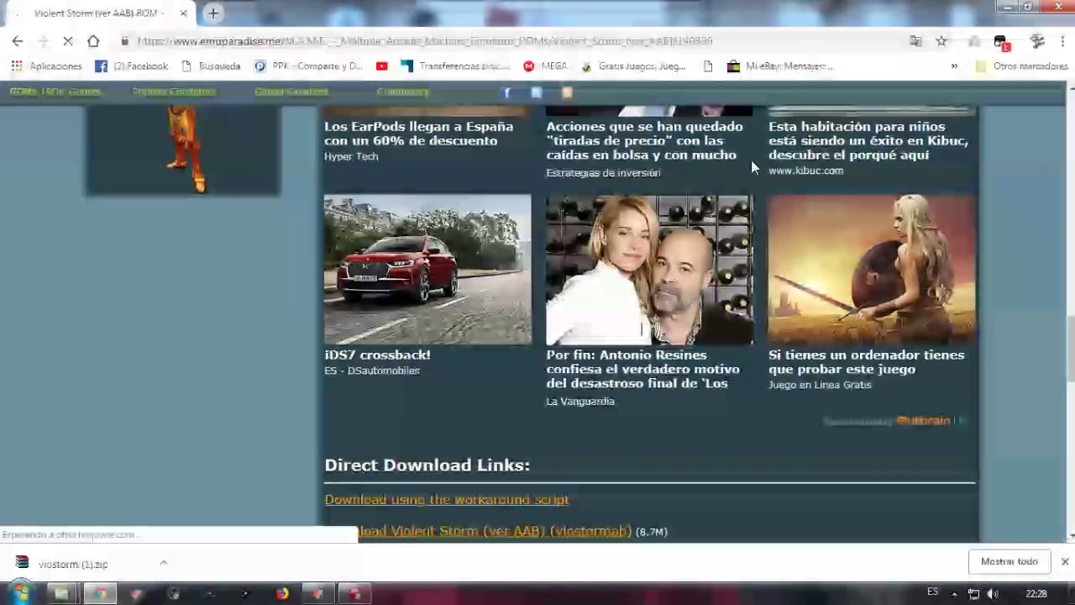
scroll(751, 159, "down", 2)
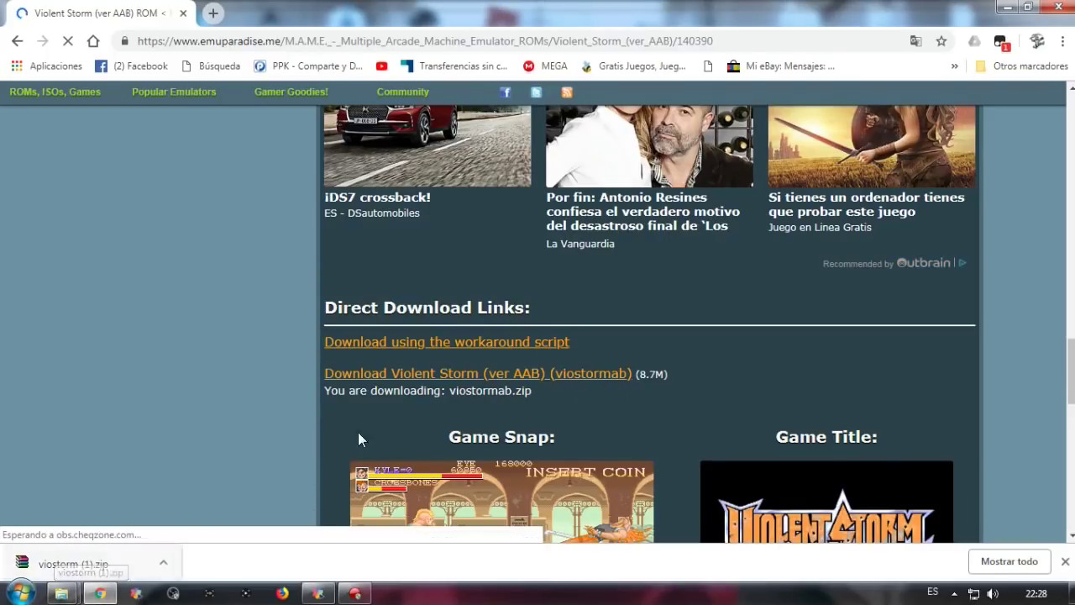
left_click(458, 343)
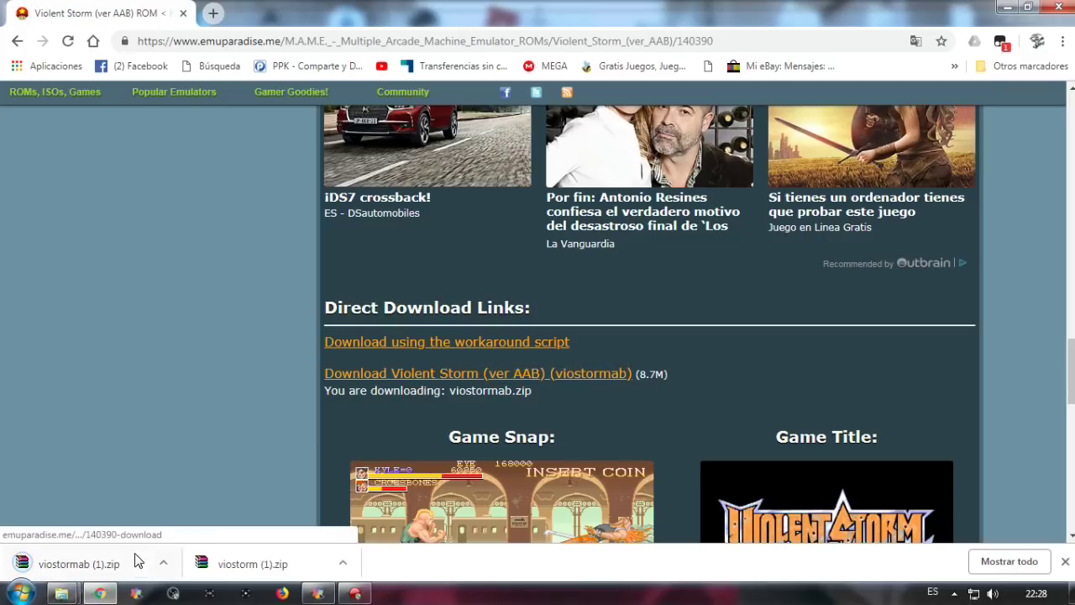
left_click_drag(55, 569, 462, 228)
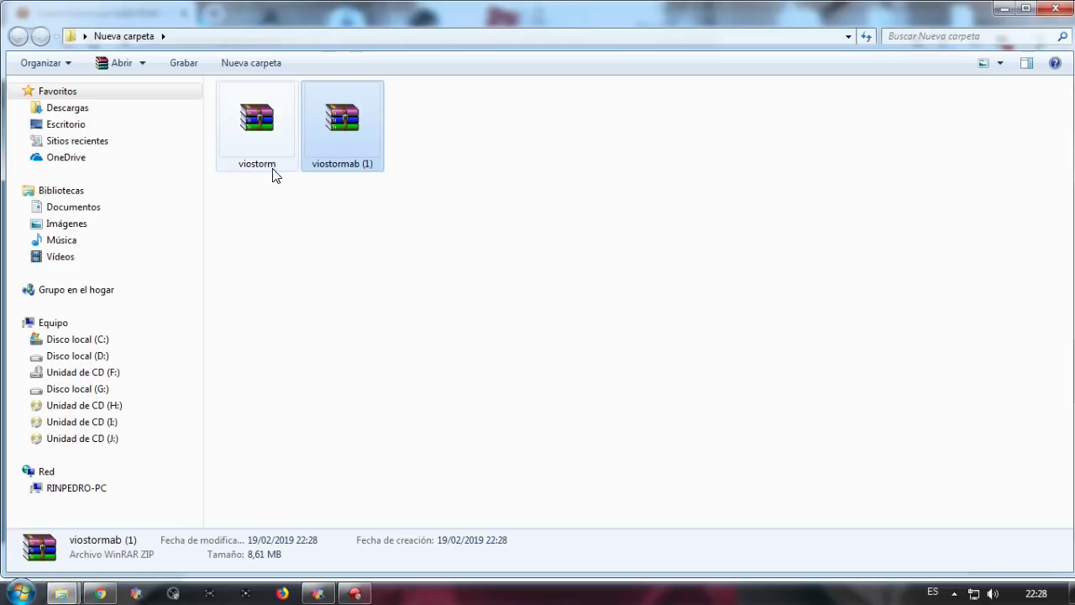
Copy the file name of the viostorm zip without changing it
mouse_move(256, 170)
left_click(253, 152)
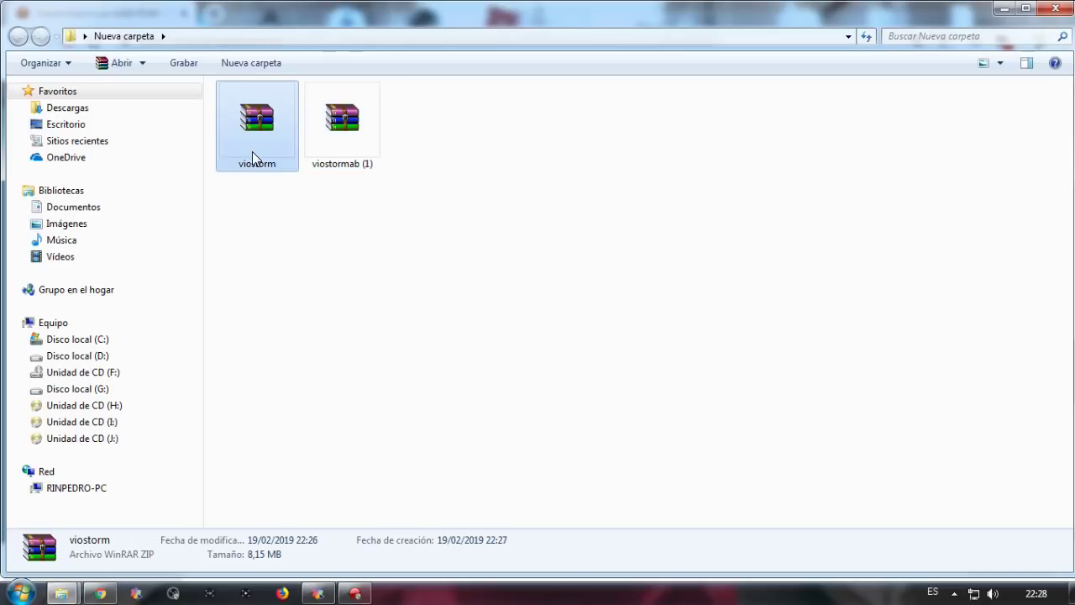
right_click(253, 152)
left_click(341, 513)
key("ctrl+c")
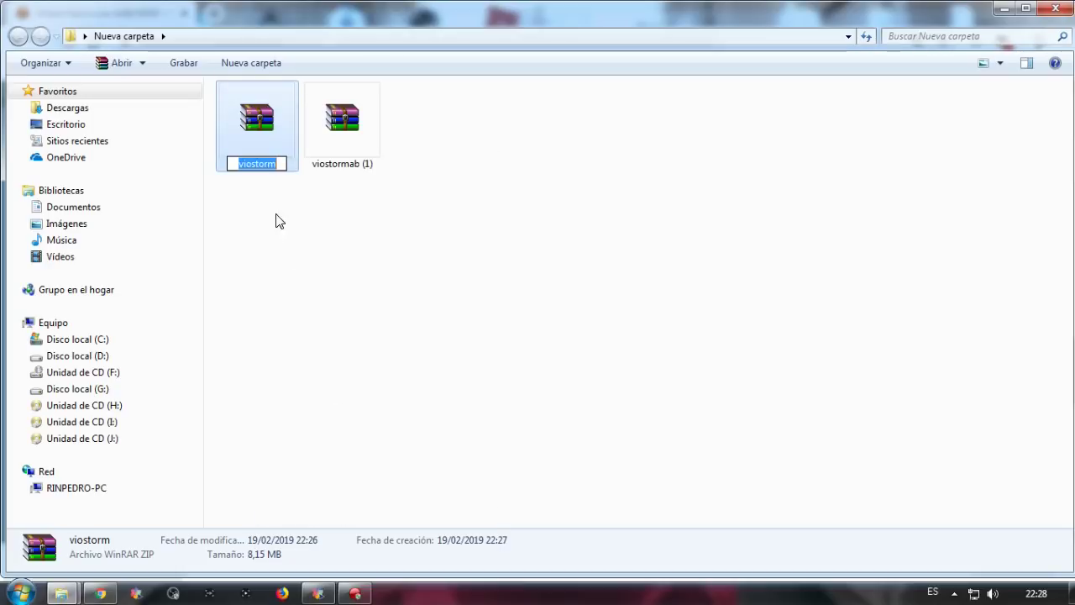
right_click(280, 164)
left_click(307, 217)
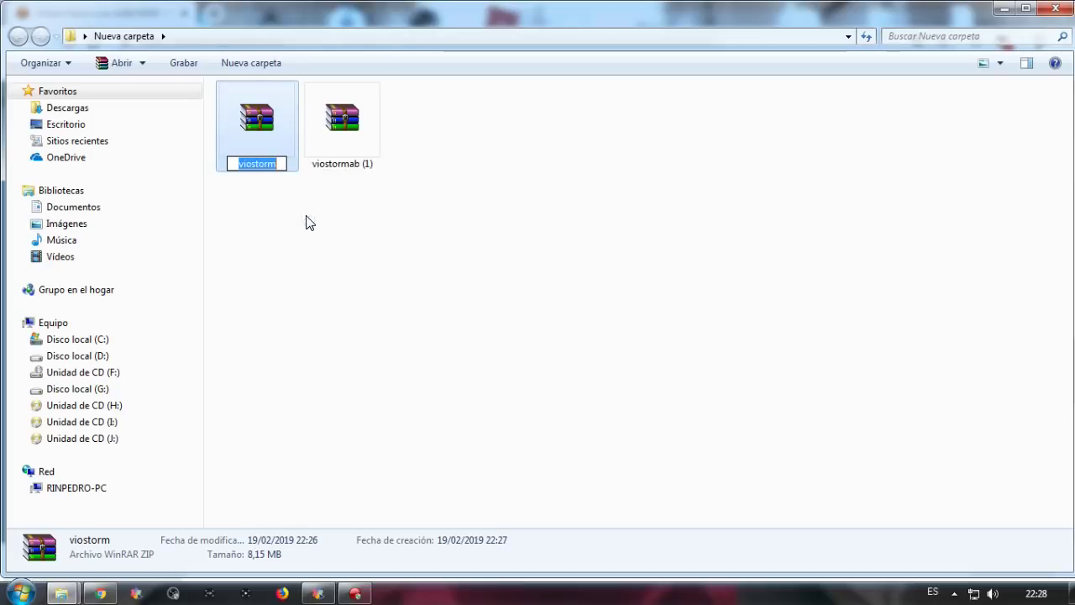
Delete the viostorm zip from the "Nueva carpeta" folder
left_click(280, 214)
left_click(269, 159)
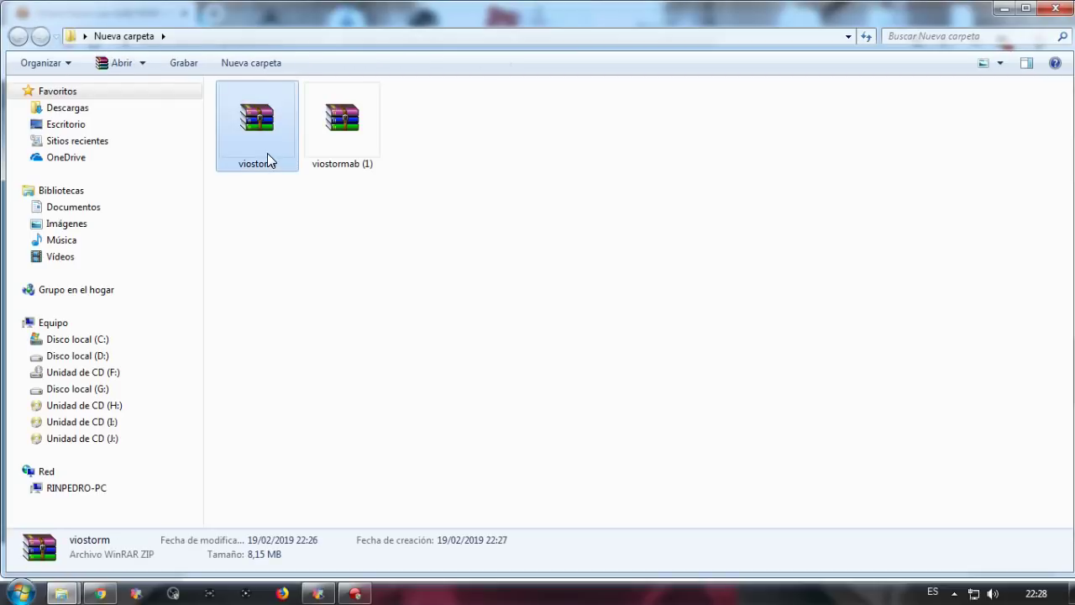
key("Delete")
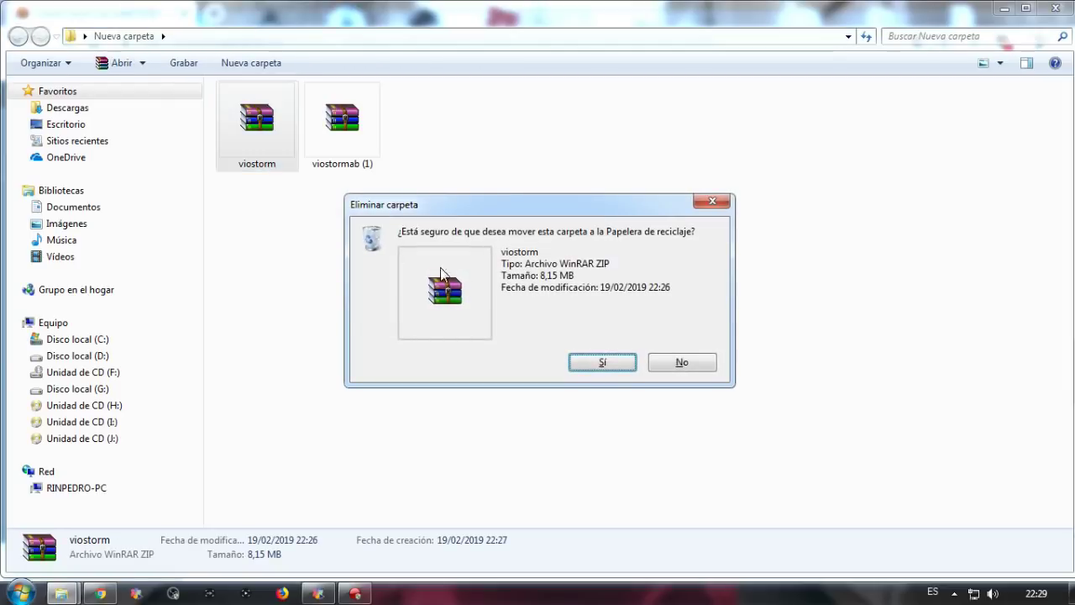
left_click(592, 359)
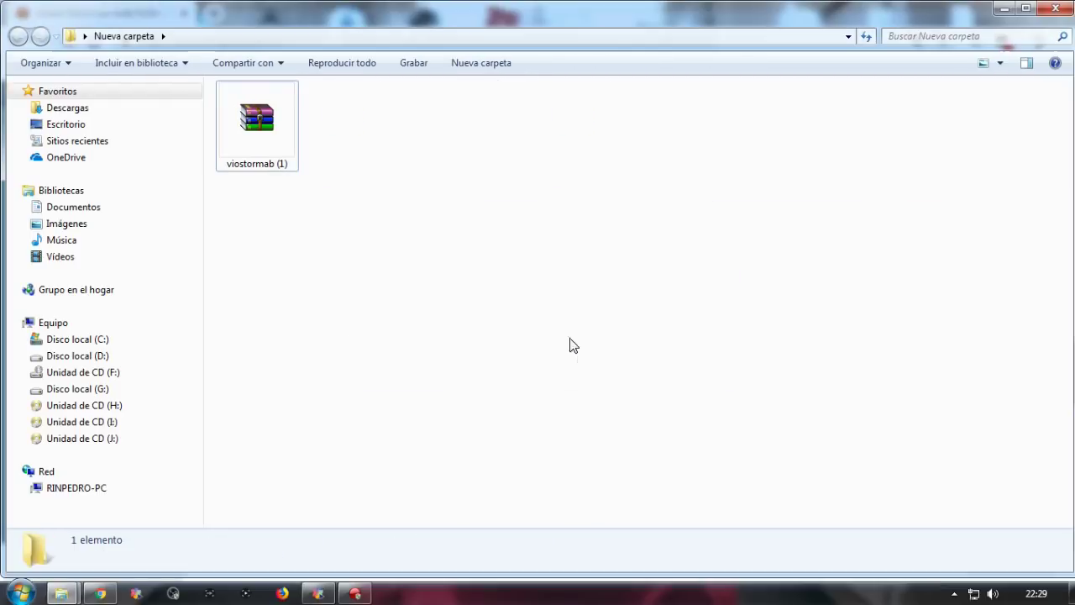
Rename viostormab (1) by replacing its whole name with the copied name viostorm
left_click(270, 161)
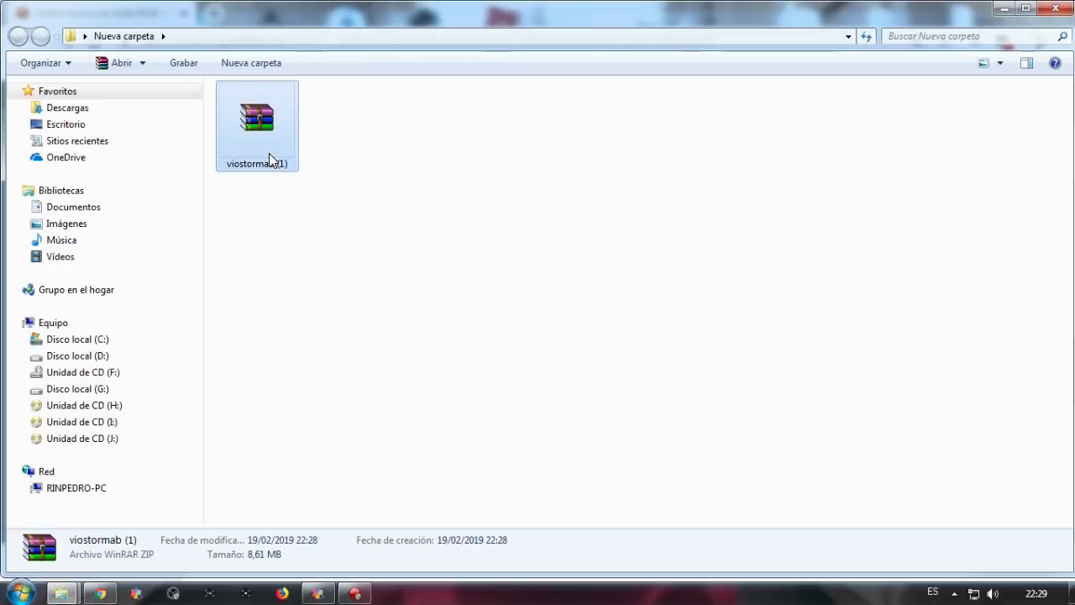
right_click(269, 155)
left_click(362, 512)
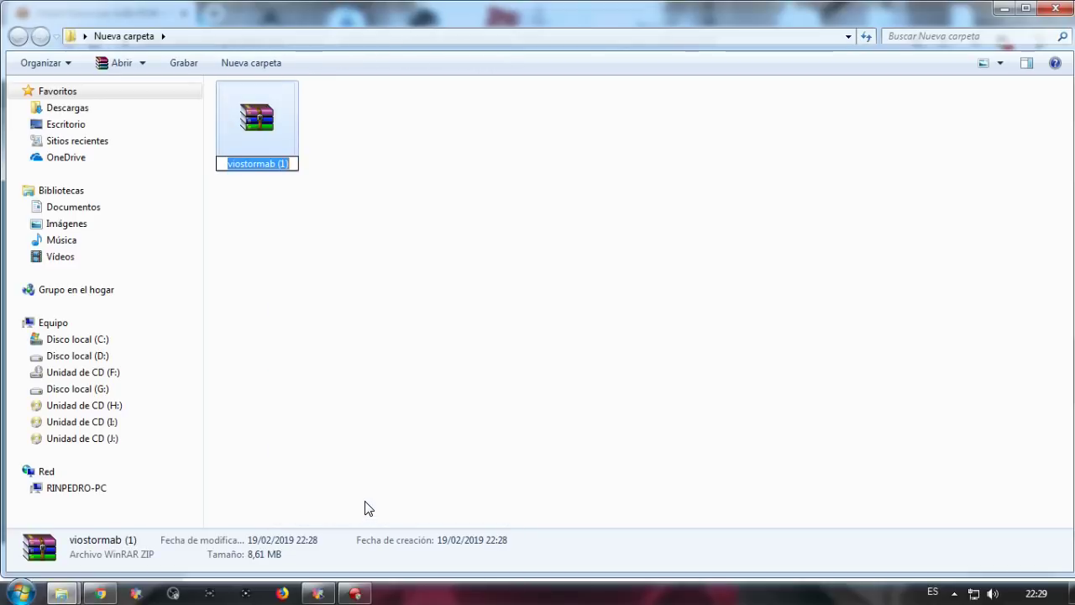
key("Delete")
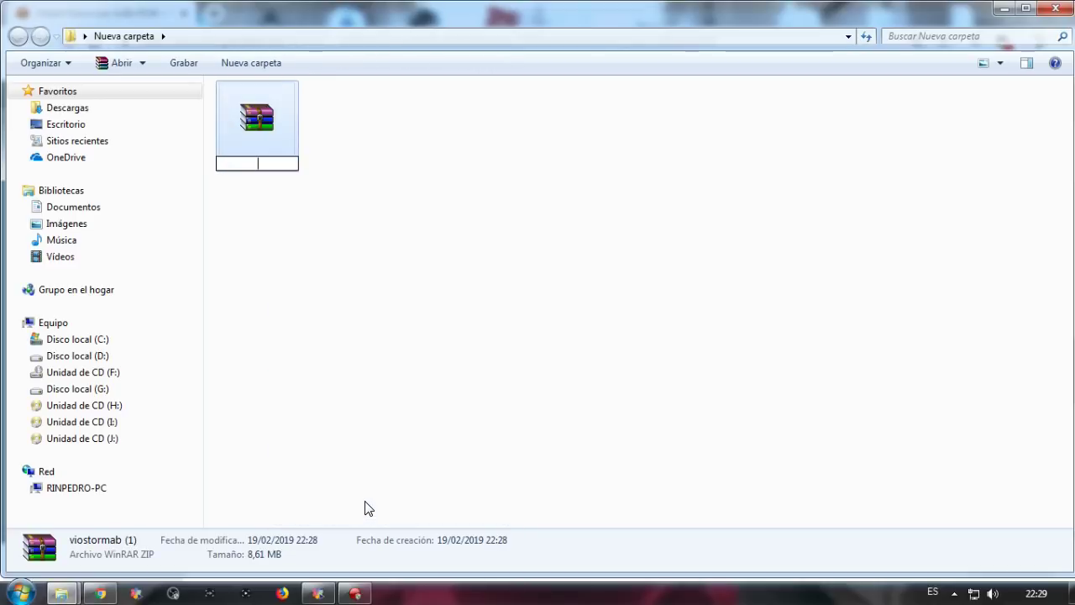
right_click(237, 160)
left_click(295, 230)
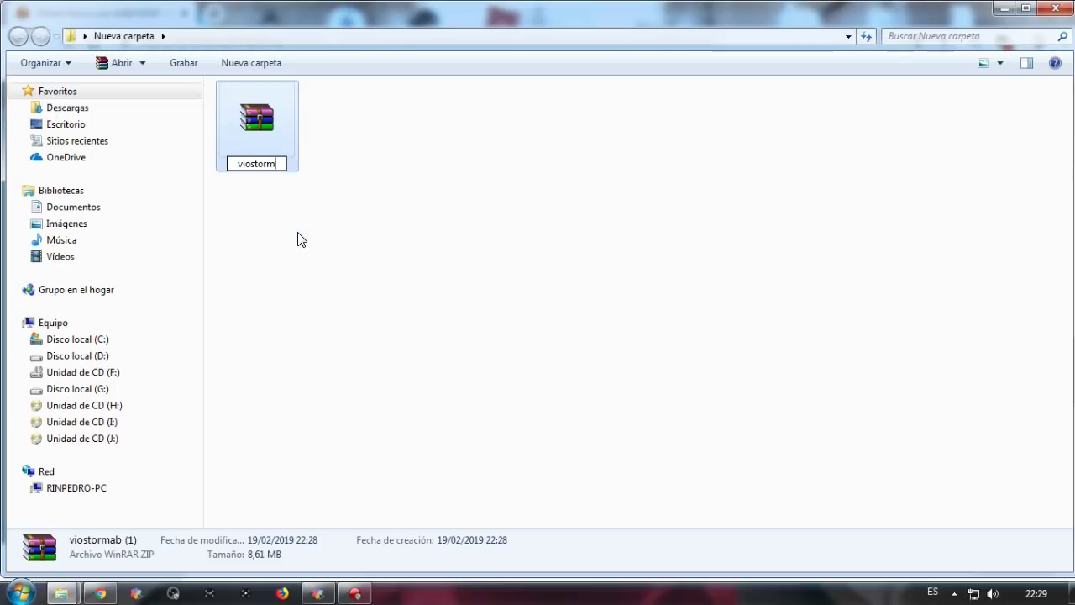
left_click(307, 217)
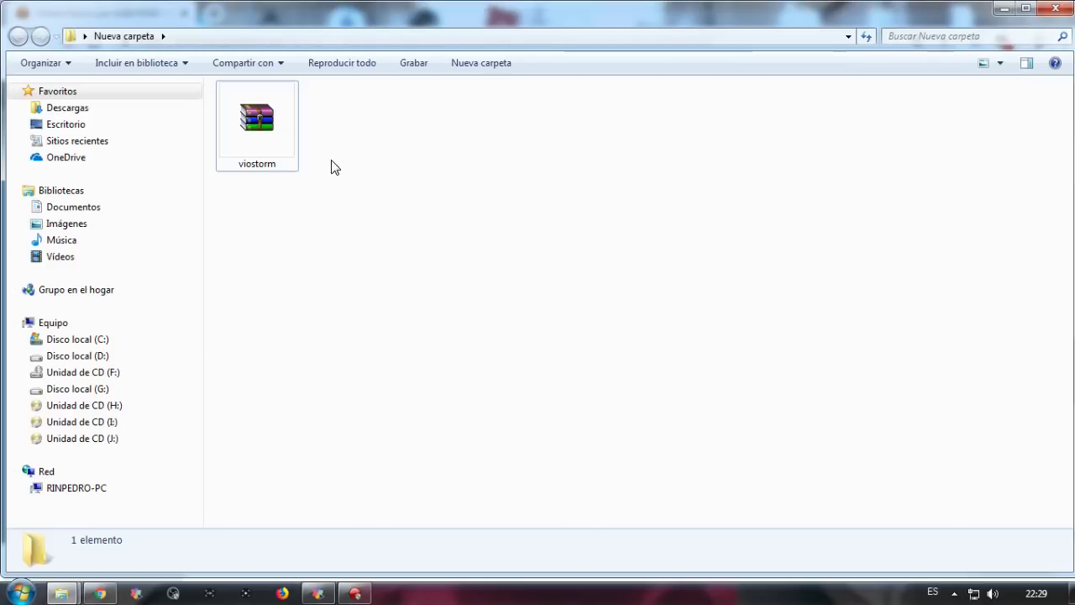
Copy the viostorm zip from "Nueva carpeta" into hyperspin14\Emulators\MAME\roms, replacing the existing file
left_click(257, 133)
right_click(255, 131)
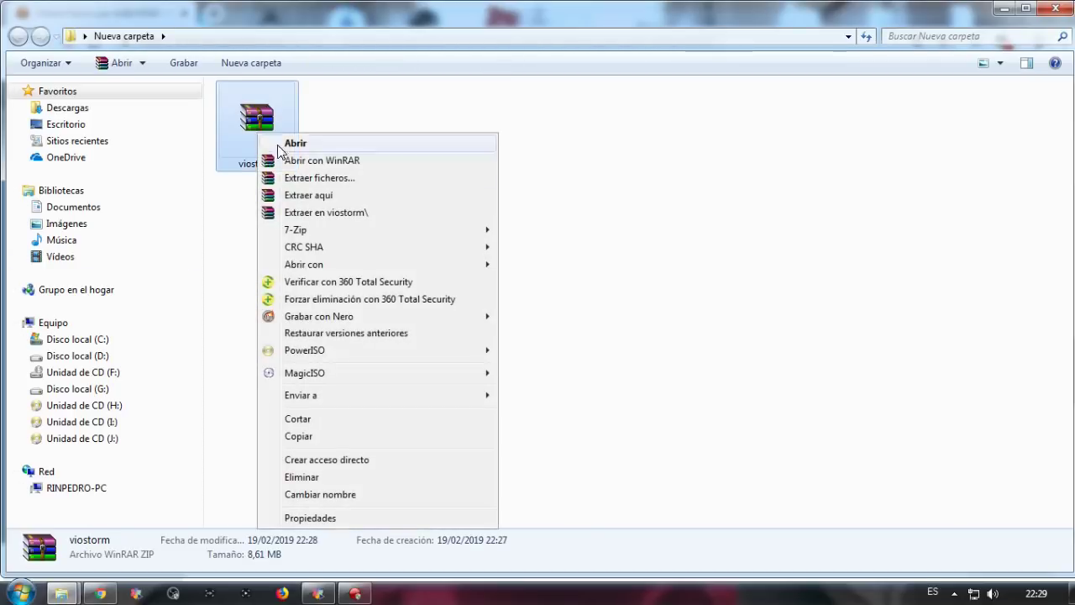
left_click(335, 441)
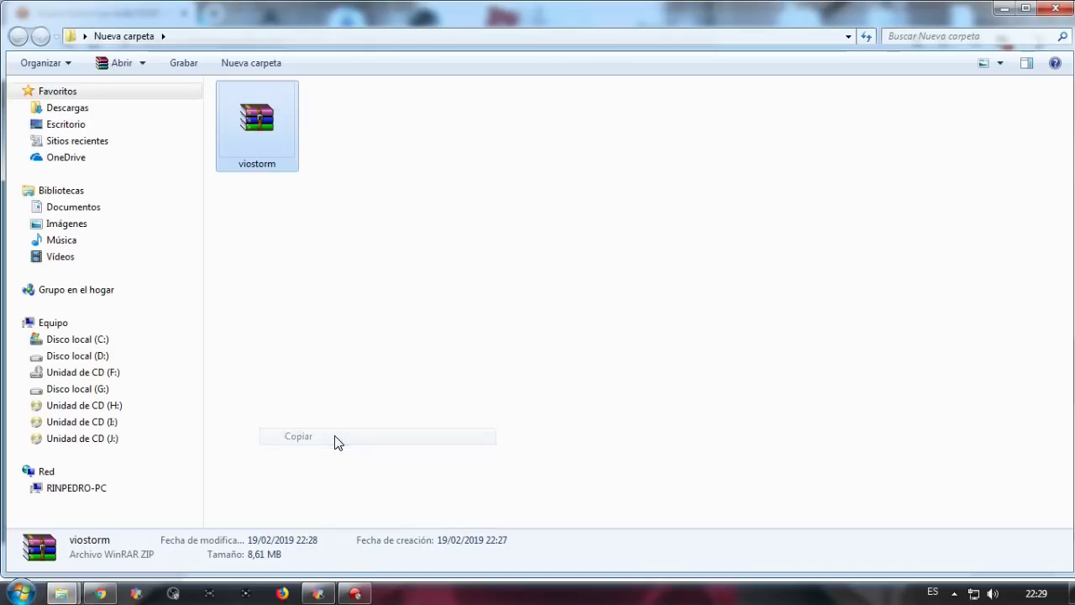
mouse_move(62, 597)
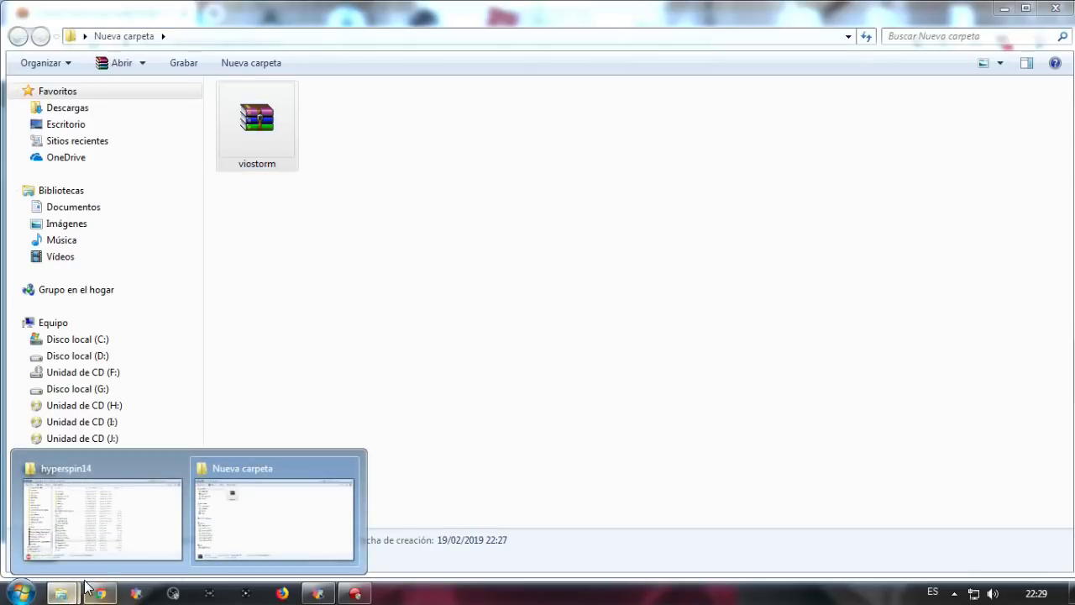
left_click(144, 533)
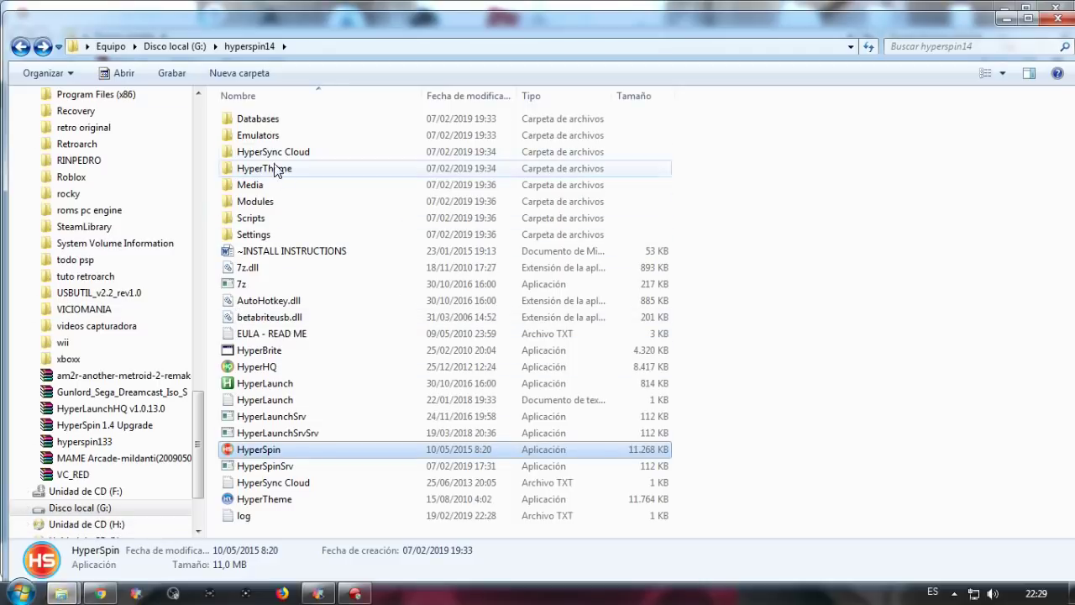
double_click(282, 137)
double_click(287, 126)
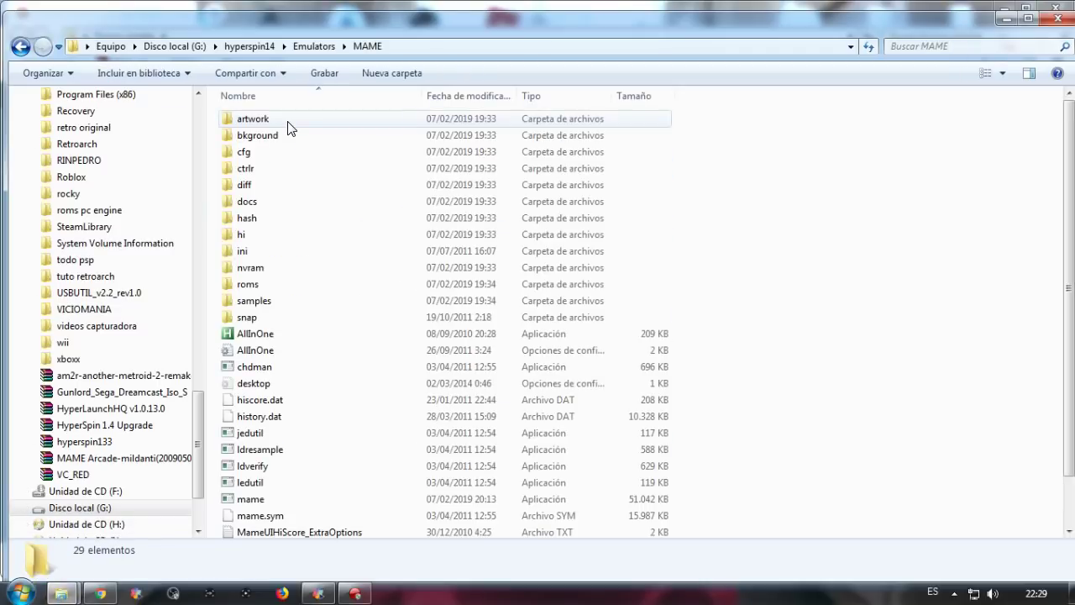
left_click(326, 286)
double_click(325, 291)
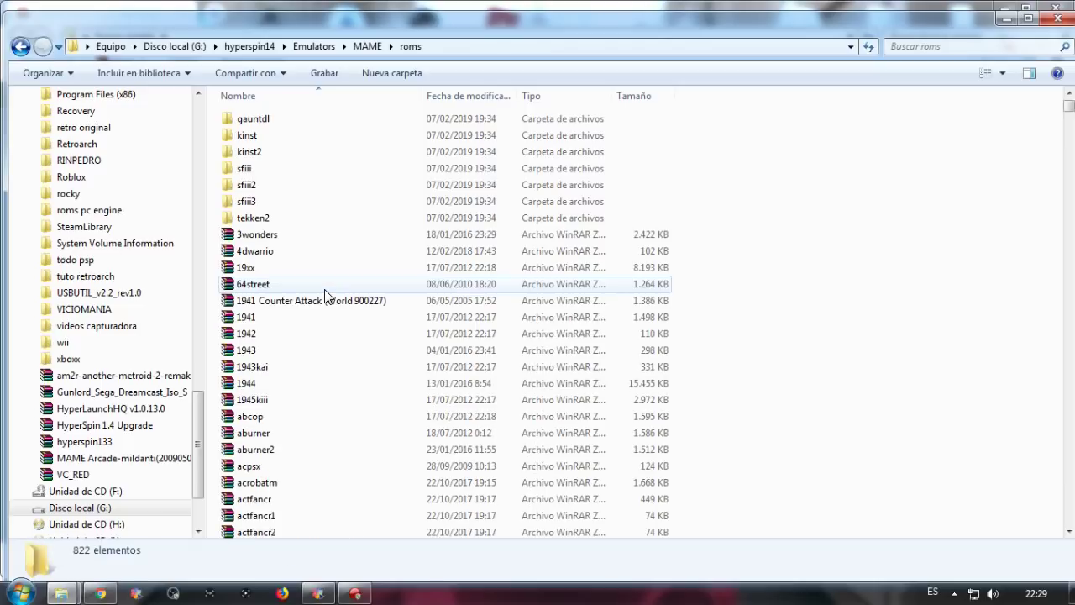
right_click(764, 291)
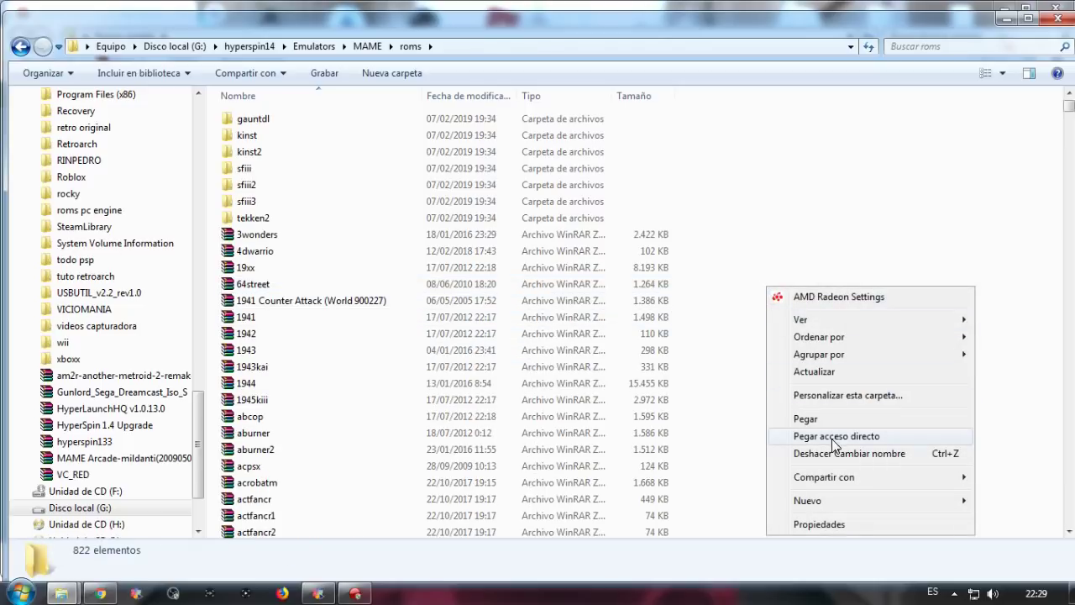
left_click(806, 418)
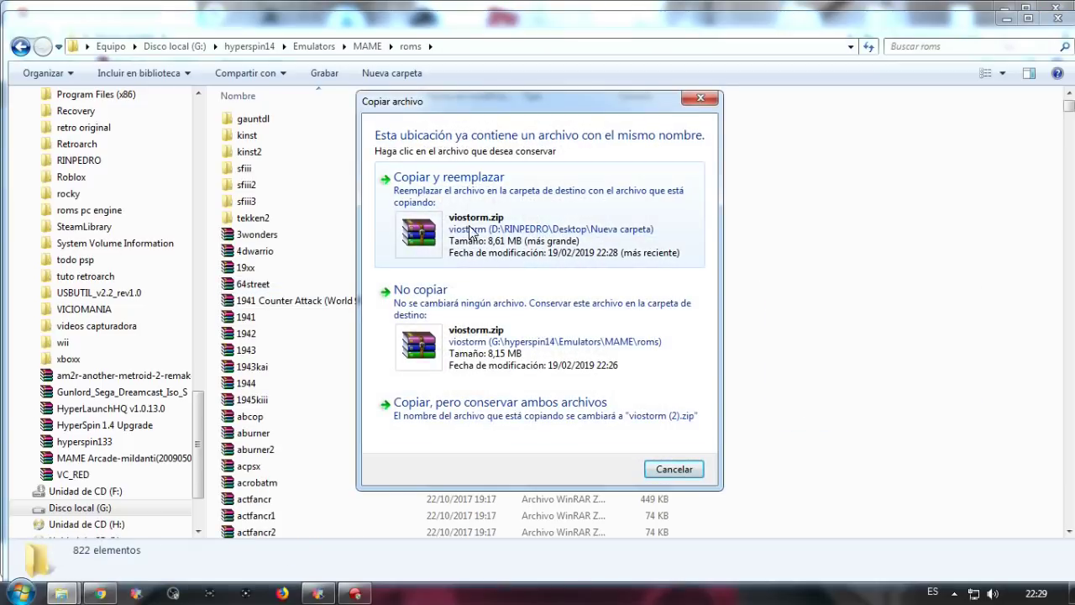
left_click(477, 204)
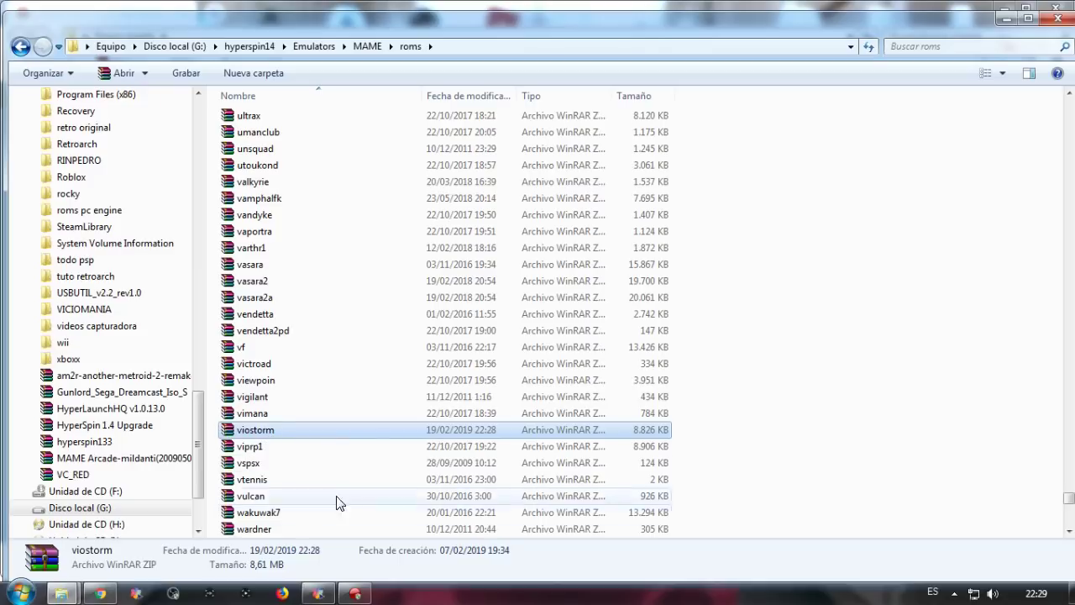
Return to the hyperspin14 folder and launch HyperSpin to reach its MAME game wheel
left_click(243, 47)
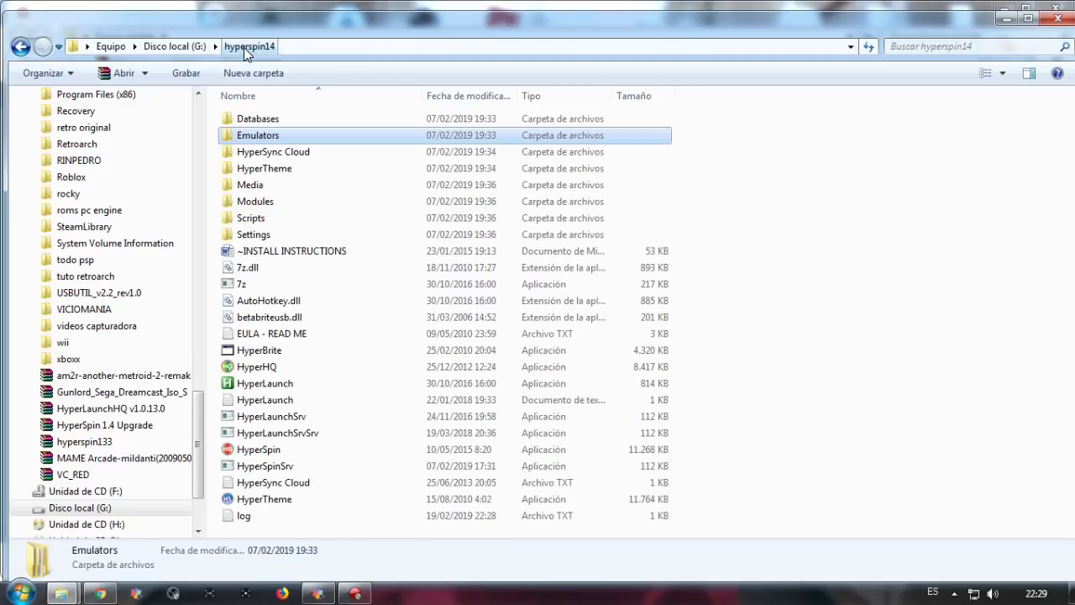
double_click(296, 452)
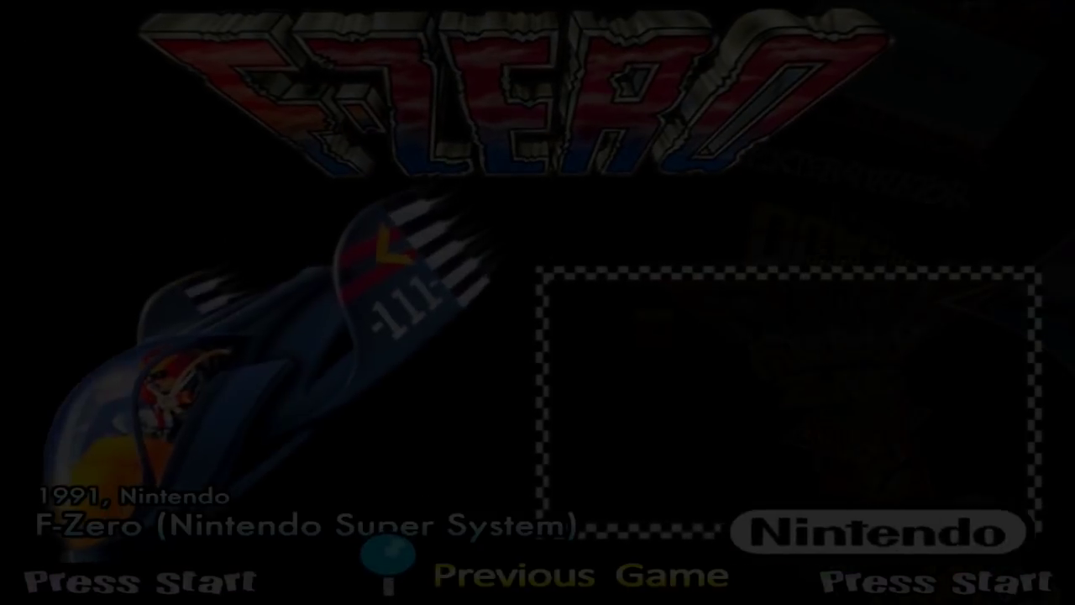
key("Left")
key("Left")
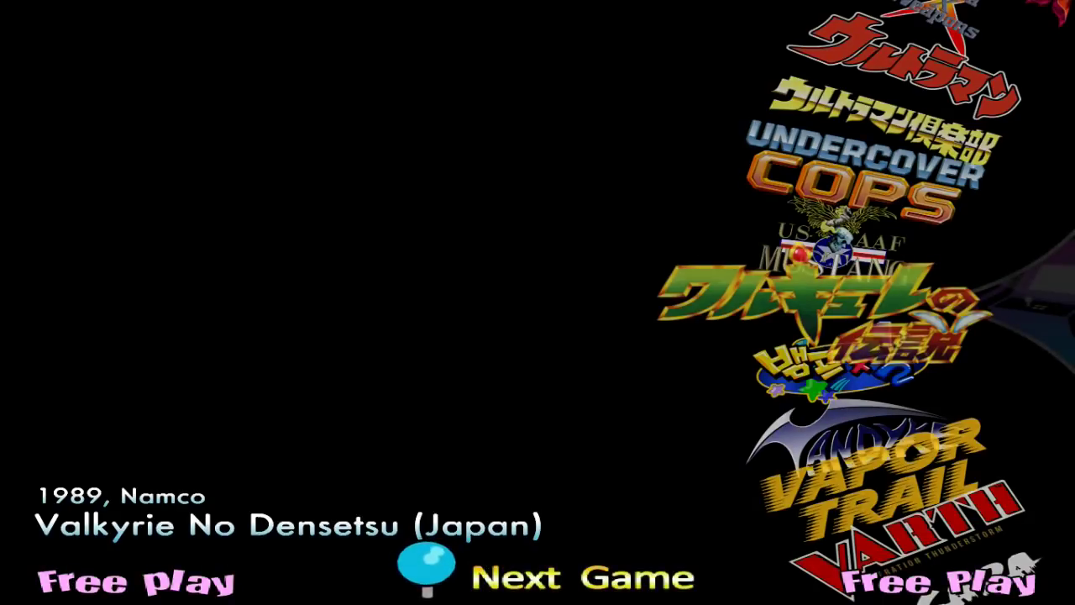
Browse the MAME game wheel to Violent Storm (ver AAB) and start the game to test it
key("Down")
key("Down")
key("Down")
key("Down")
key("Down")
key("Down")
key("Down")
key("Down")
key("Down")
key("Down")
key("Down")
key("Down")
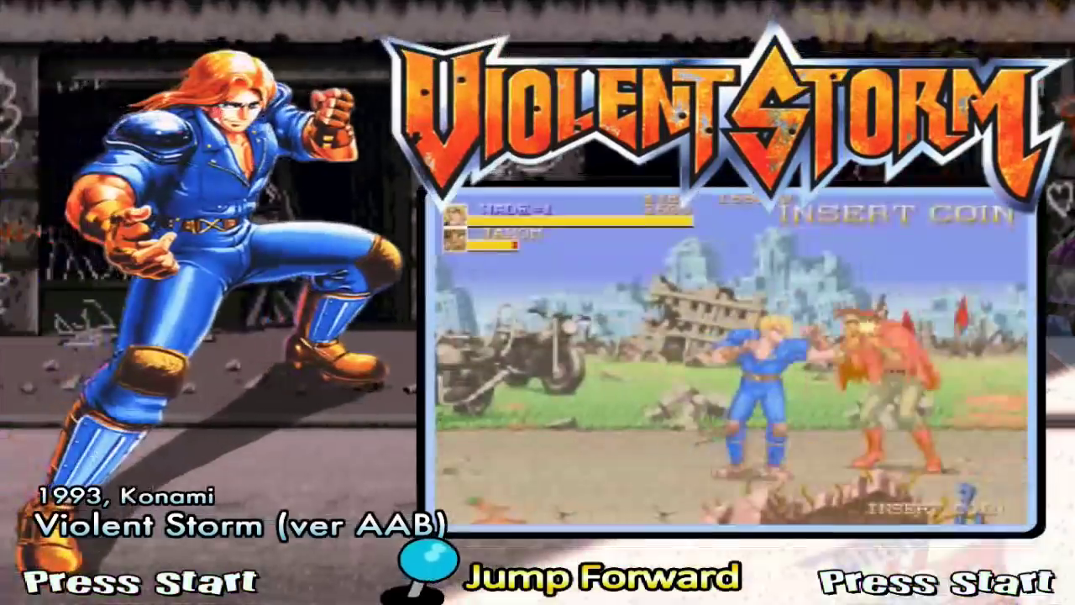
key("Return")
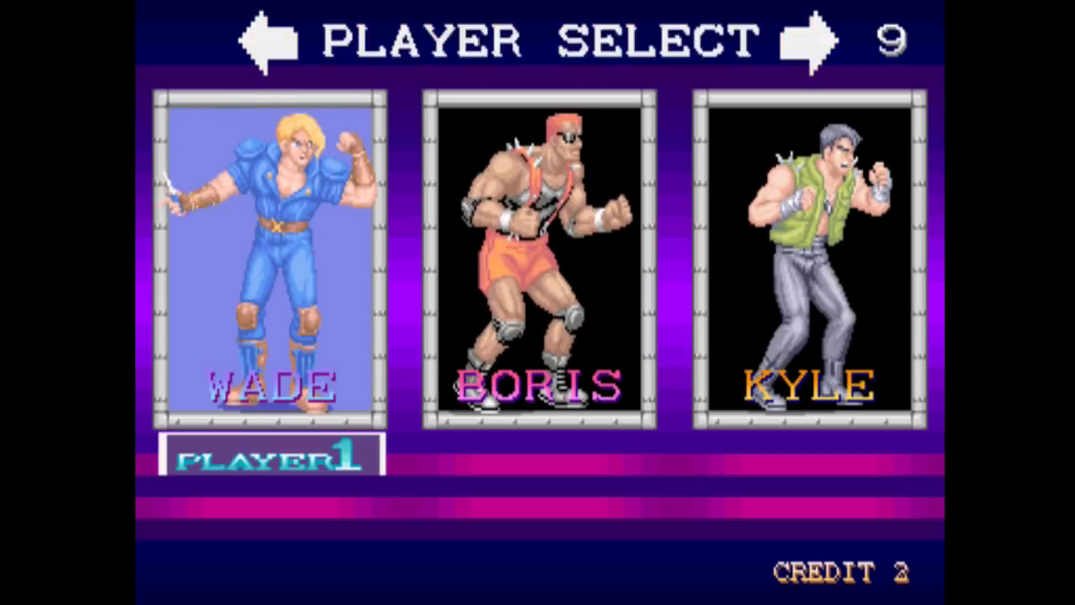
key("ctrl")
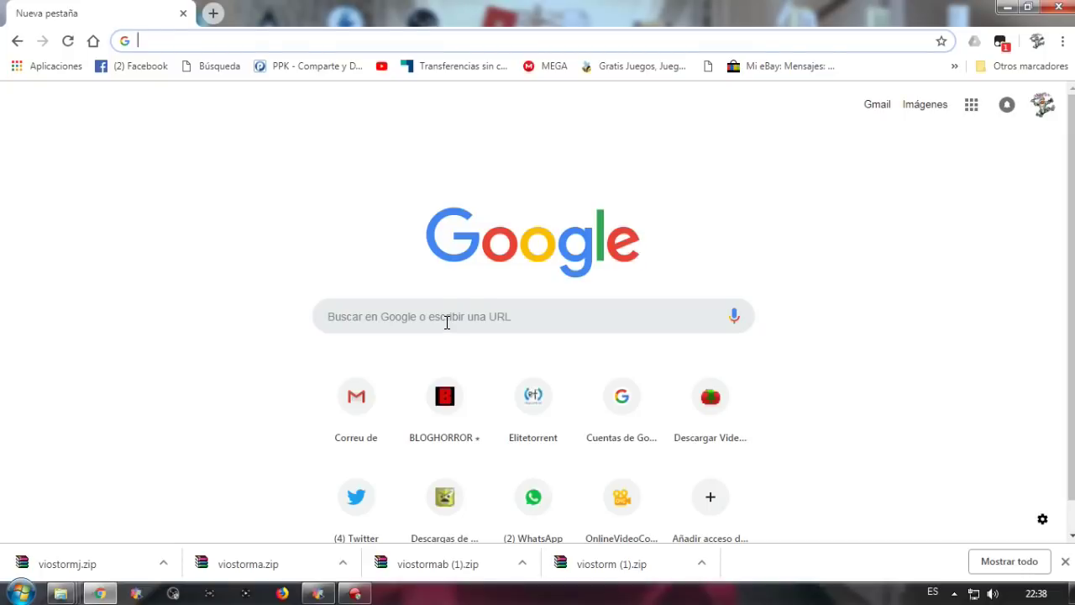
Switch to Chrome and search Google for "descargar rom violent storm"
left_click(447, 323)
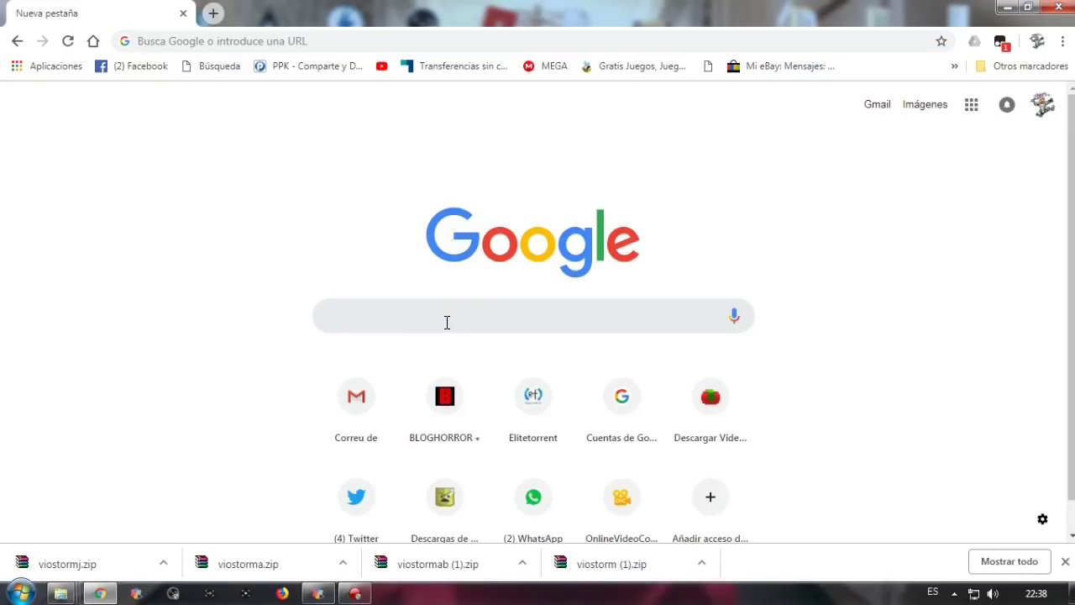
type("des")
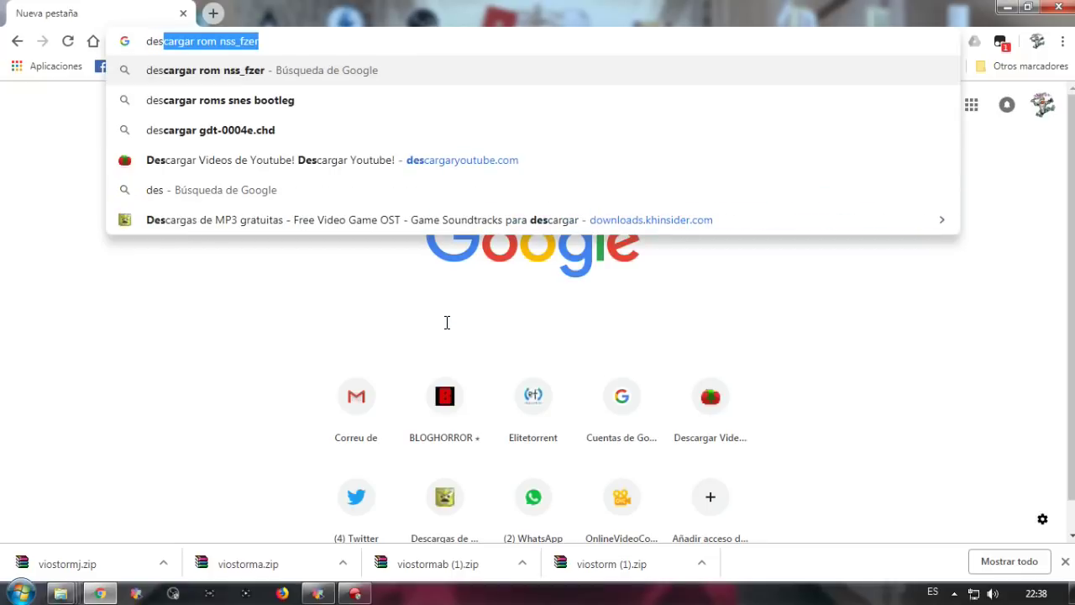
type("carg")
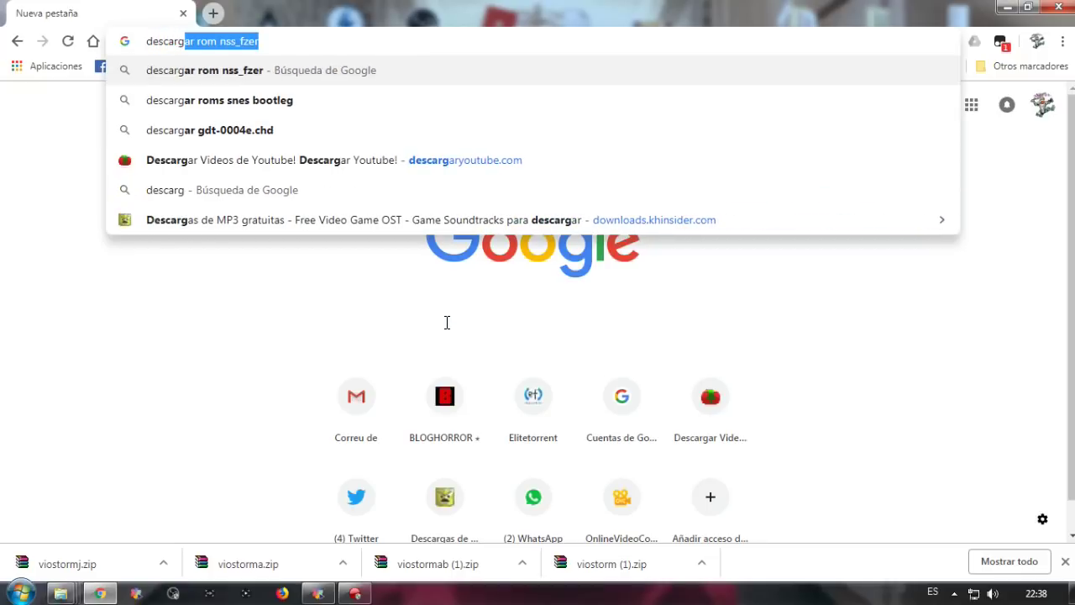
type("ar ro")
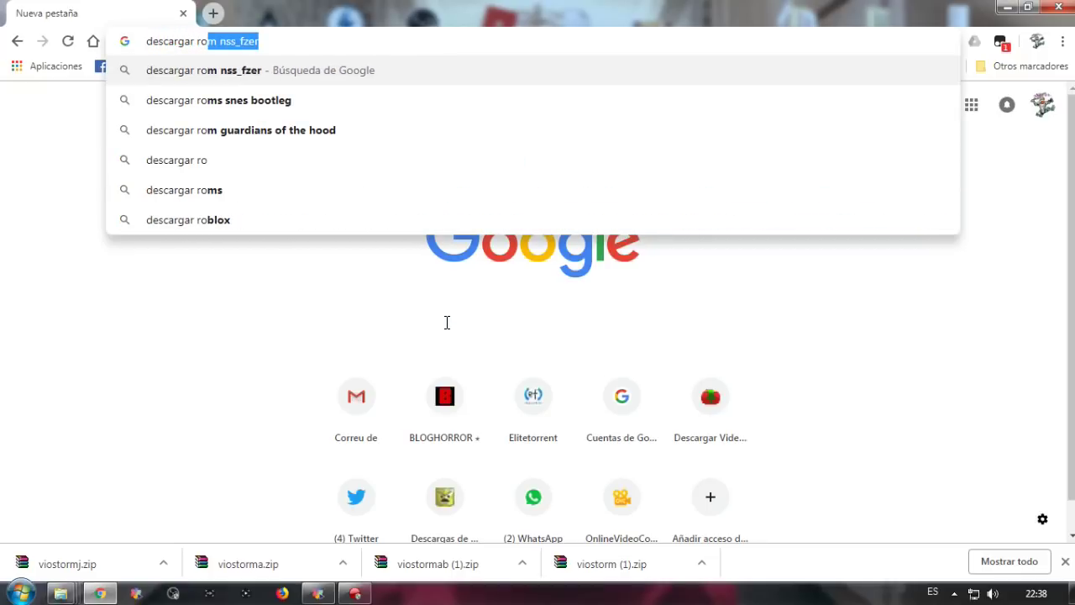
type("m v")
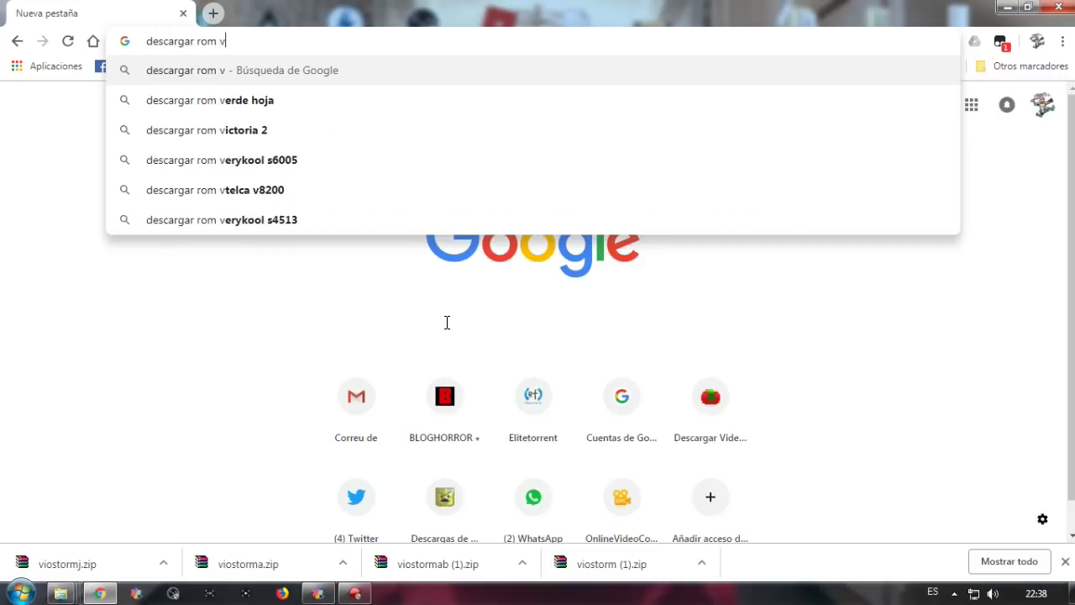
type("iolent ")
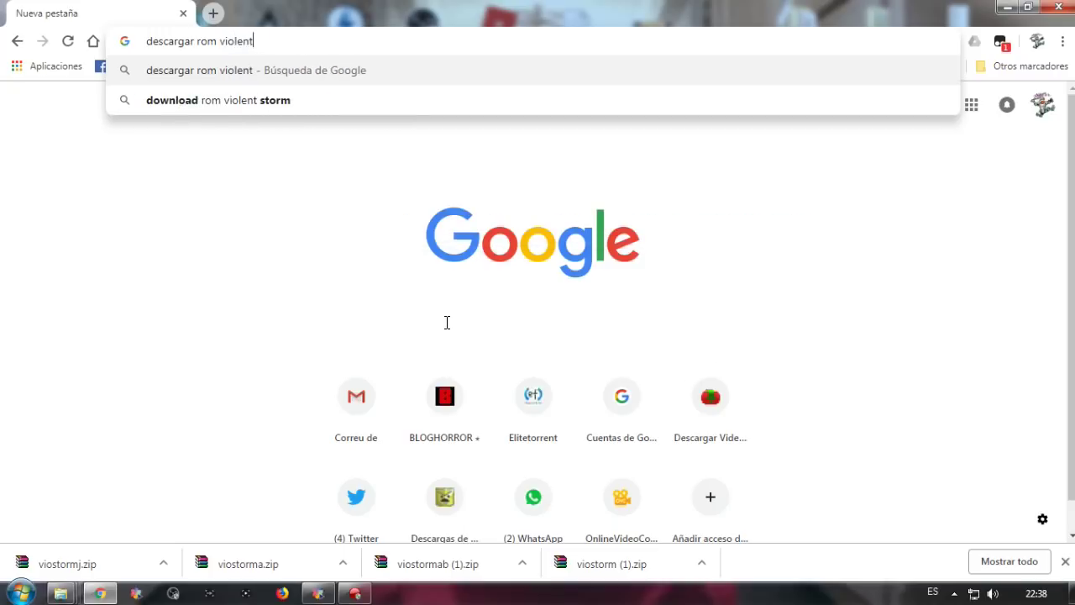
type("sto")
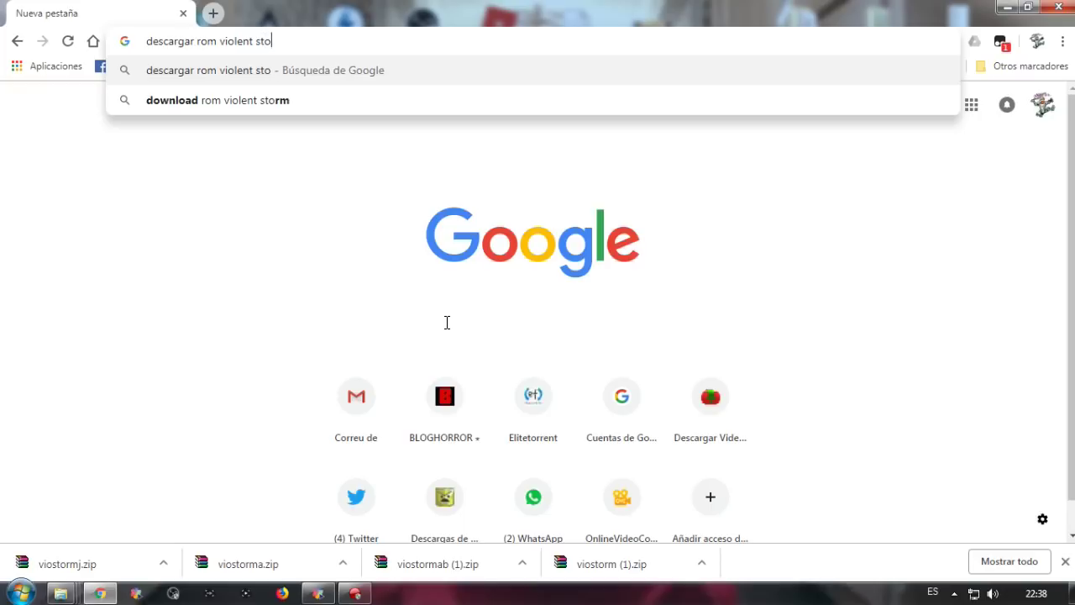
type("rm")
key("Return")
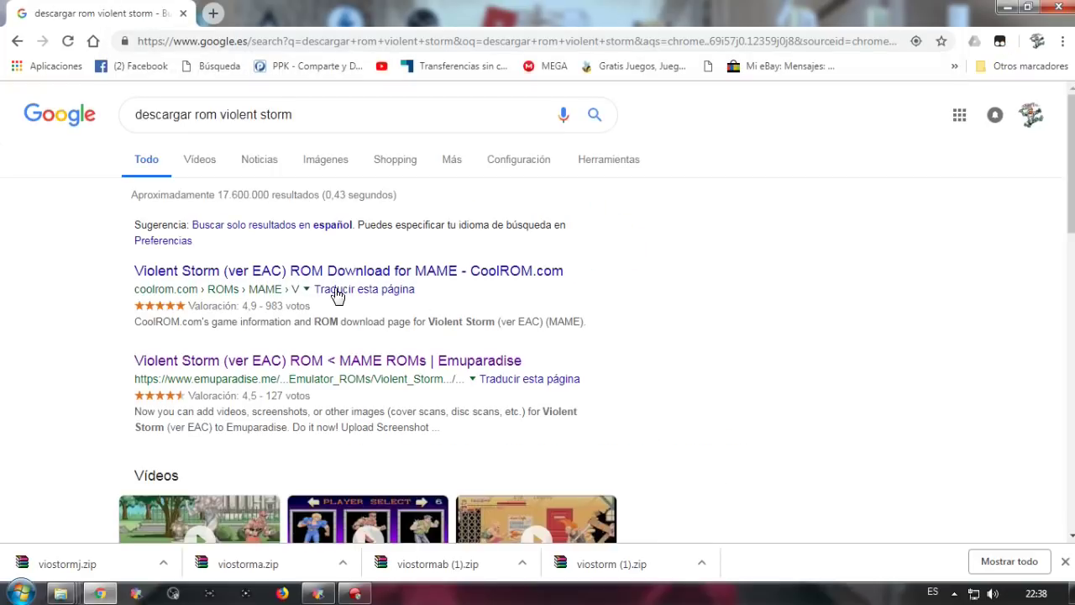
Look through the search results for sites offering the different versions of the Violent Storm ROM
scroll(258, 367, "down", 4)
scroll(257, 367, "down", 2)
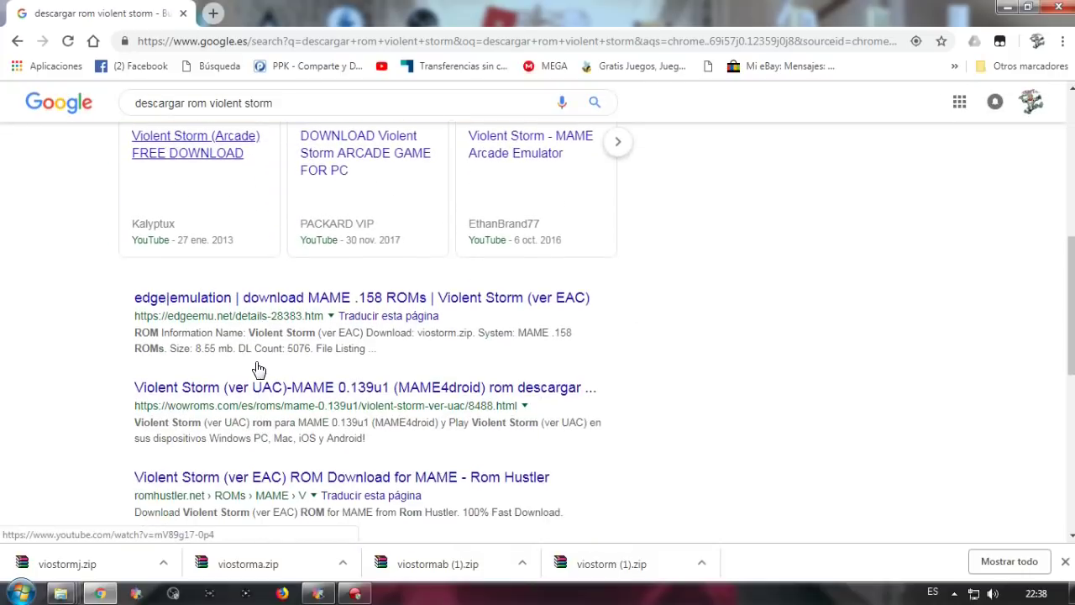
scroll(399, 387, "down", 2)
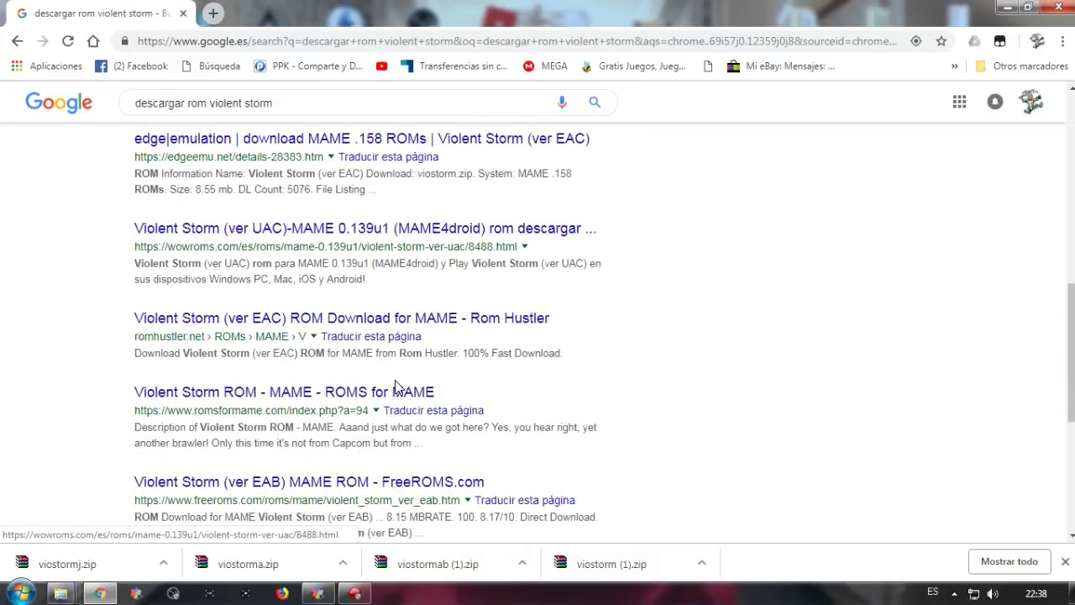
scroll(353, 324, "down", 3)
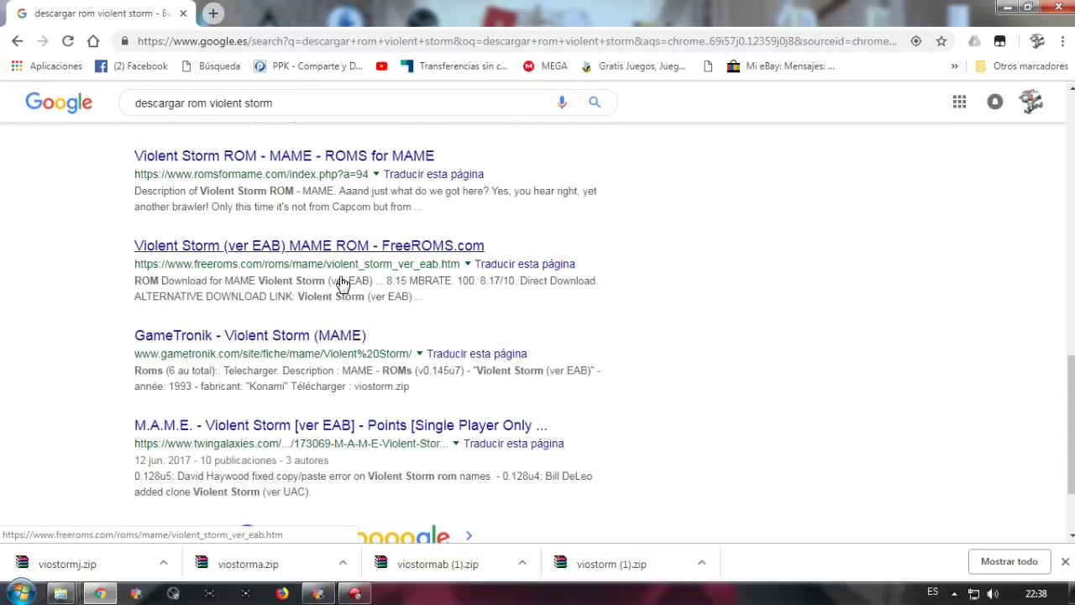
scroll(322, 329, "down", 2)
scroll(354, 336, "up", 1)
scroll(354, 335, "up", 10)
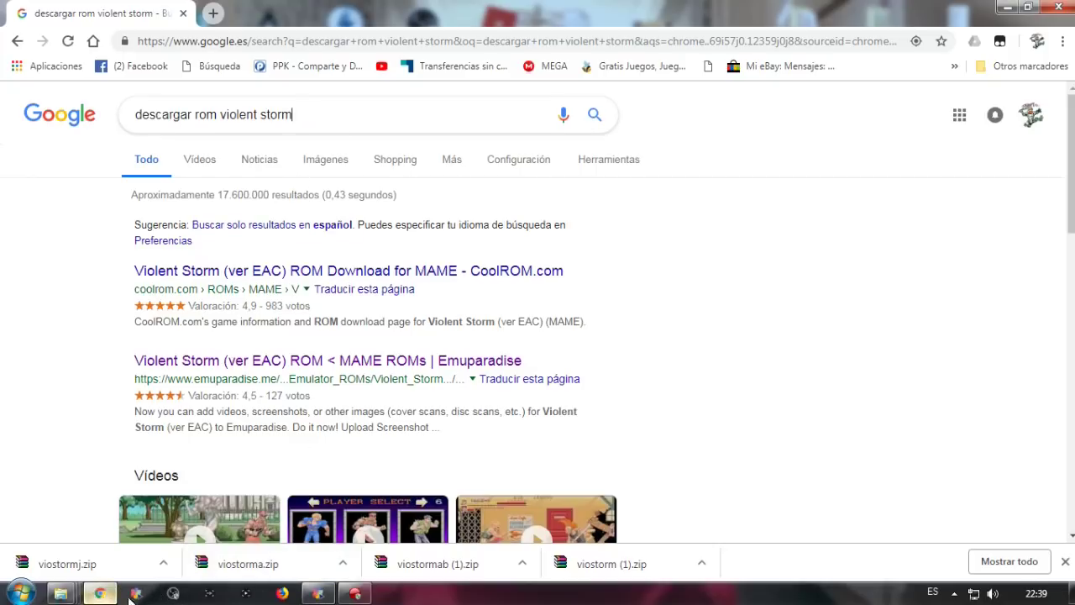
Refine the search to "descargar rom violent storm aab" and review which sites offer that version
type("aab")
key("Return")
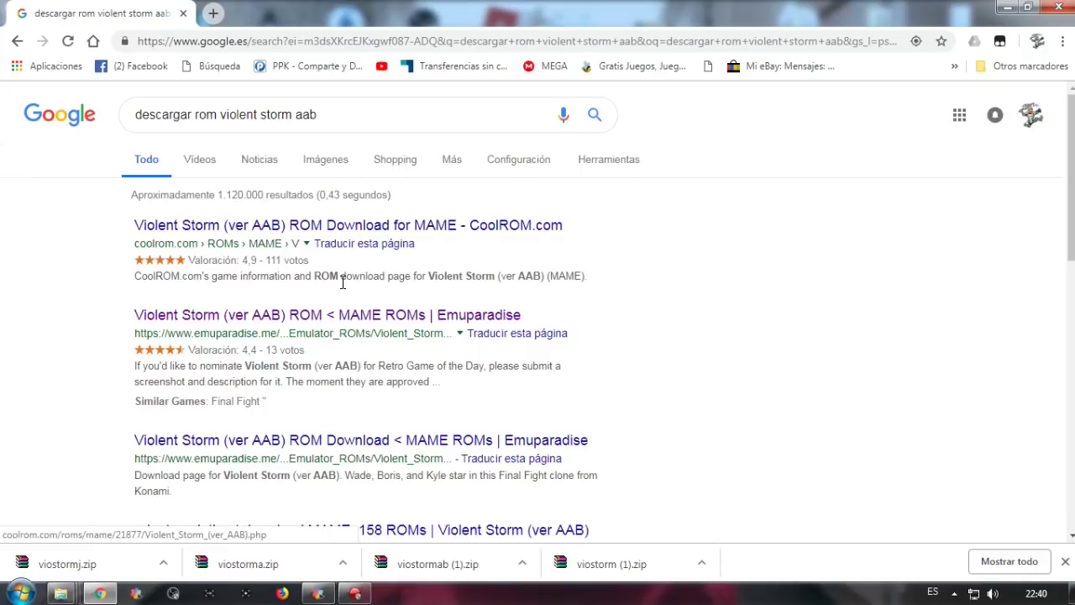
scroll(334, 414, "down", 5)
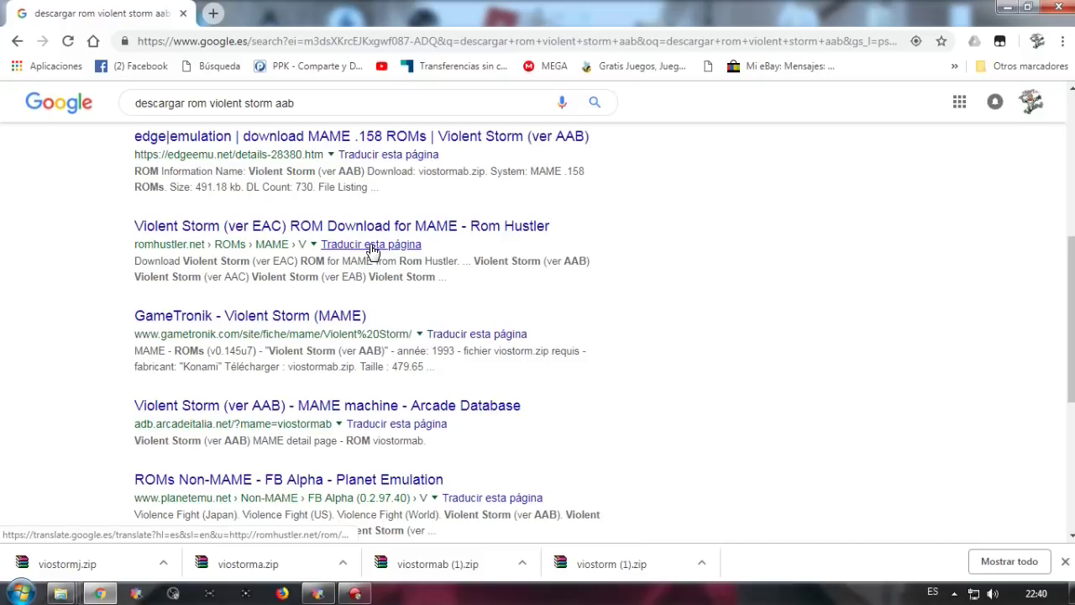
scroll(378, 352, "down", 3)
scroll(434, 352, "up", 2)
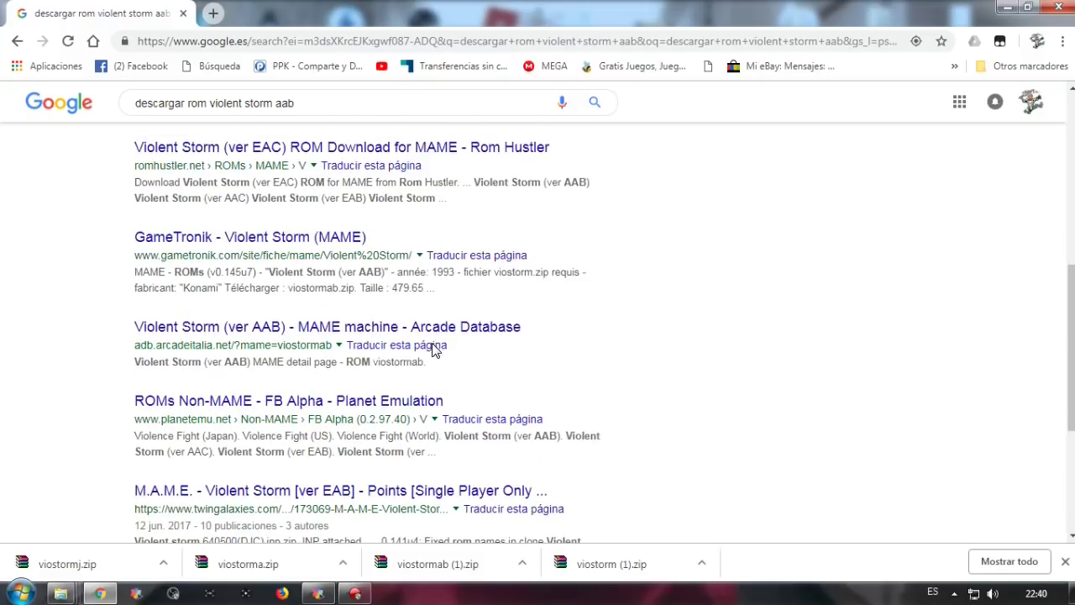
scroll(384, 408, "up", 5)
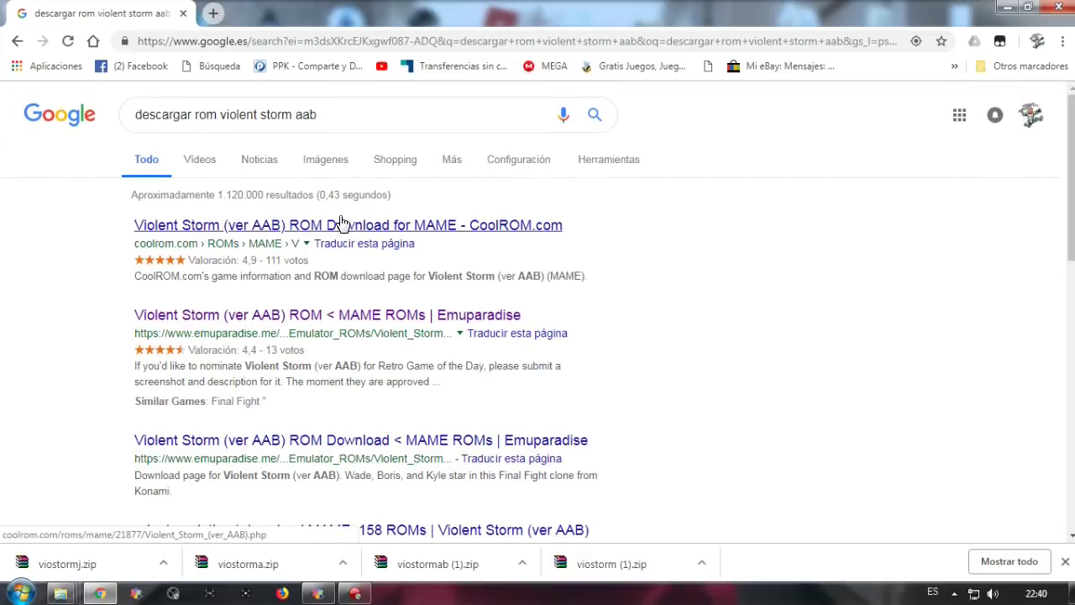
Switch to the hyperspin142 folder and open the MAME XML database from Databases\MAME in a maximized Notepad window
left_click(1007, 7)
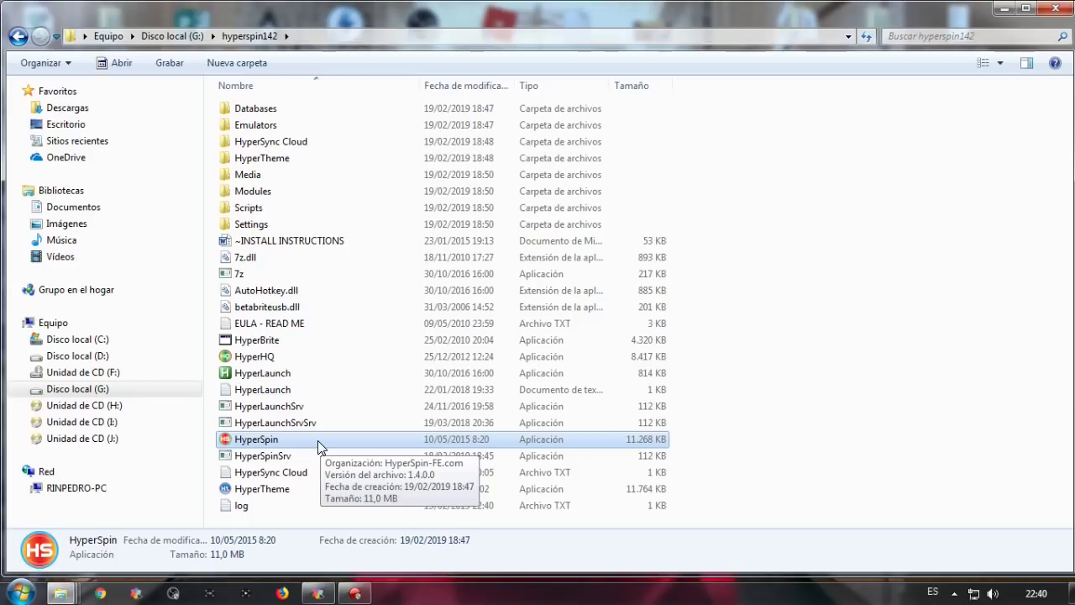
double_click(311, 113)
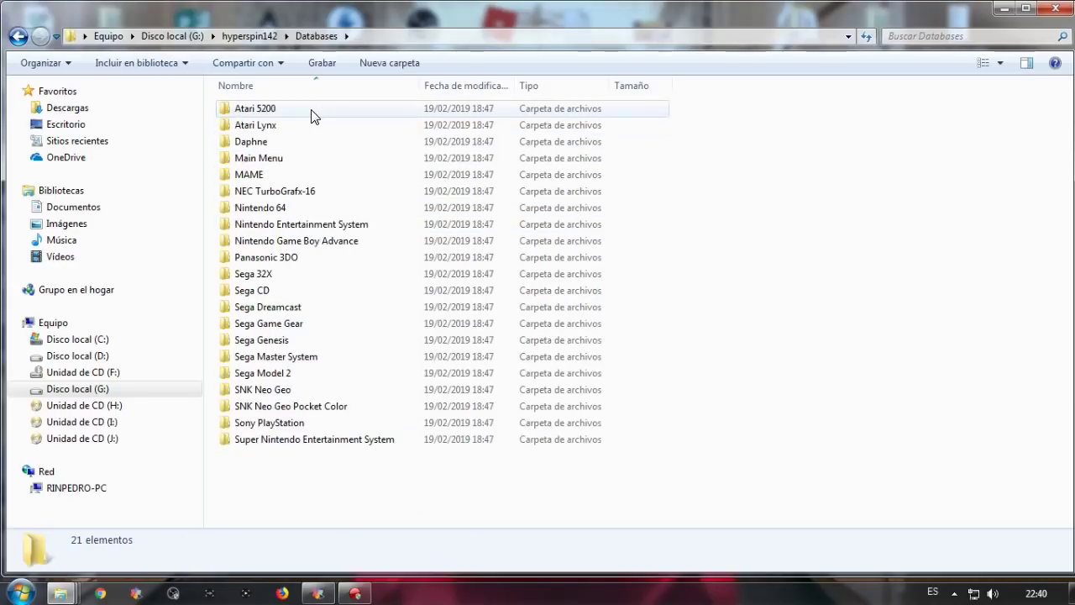
double_click(310, 177)
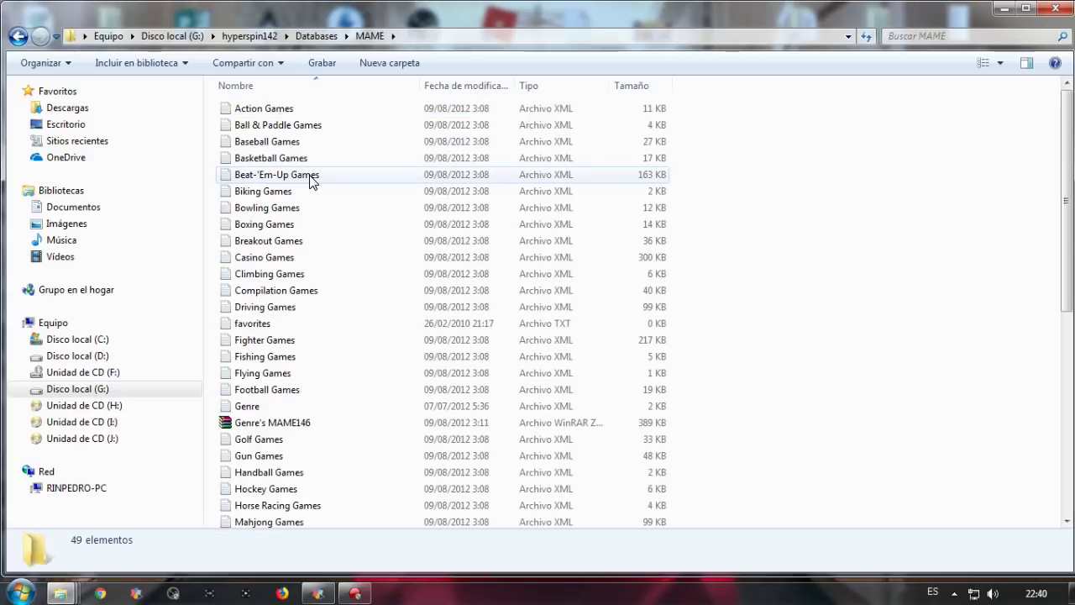
scroll(312, 221, "down", 3)
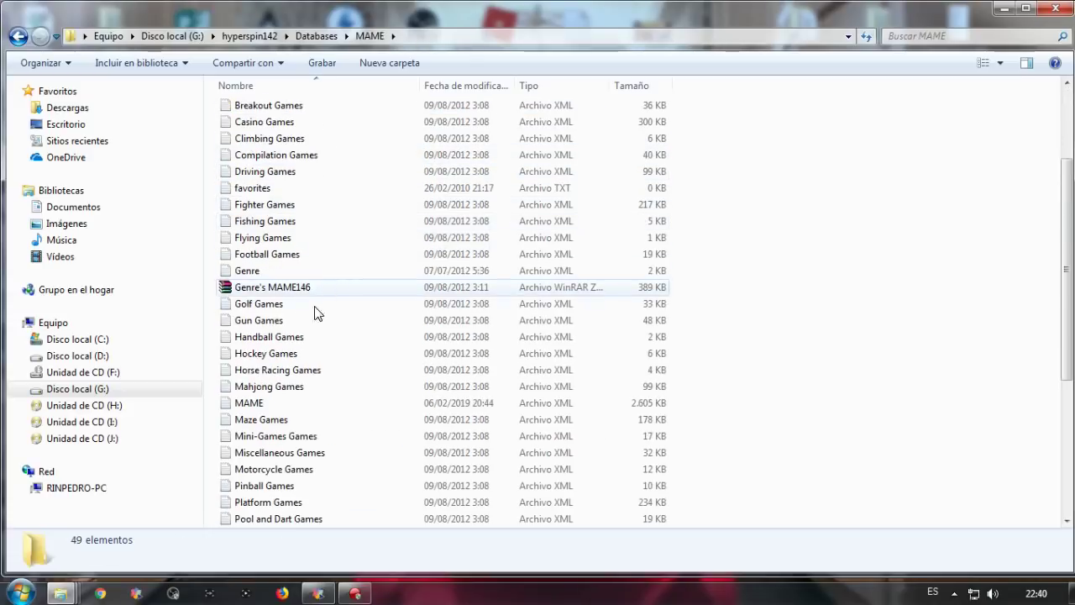
double_click(290, 403)
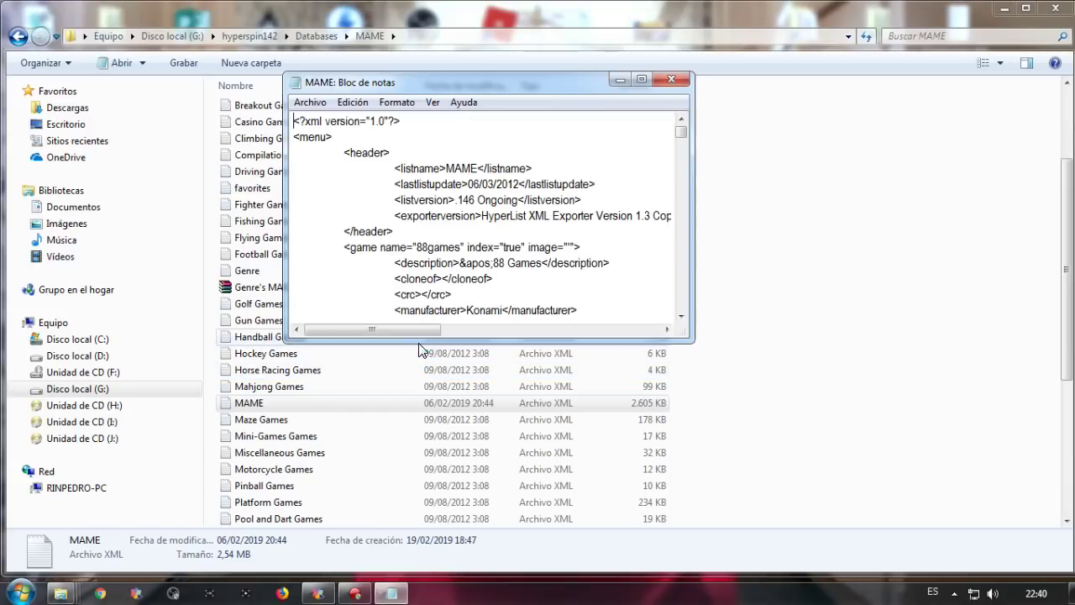
left_click(643, 81)
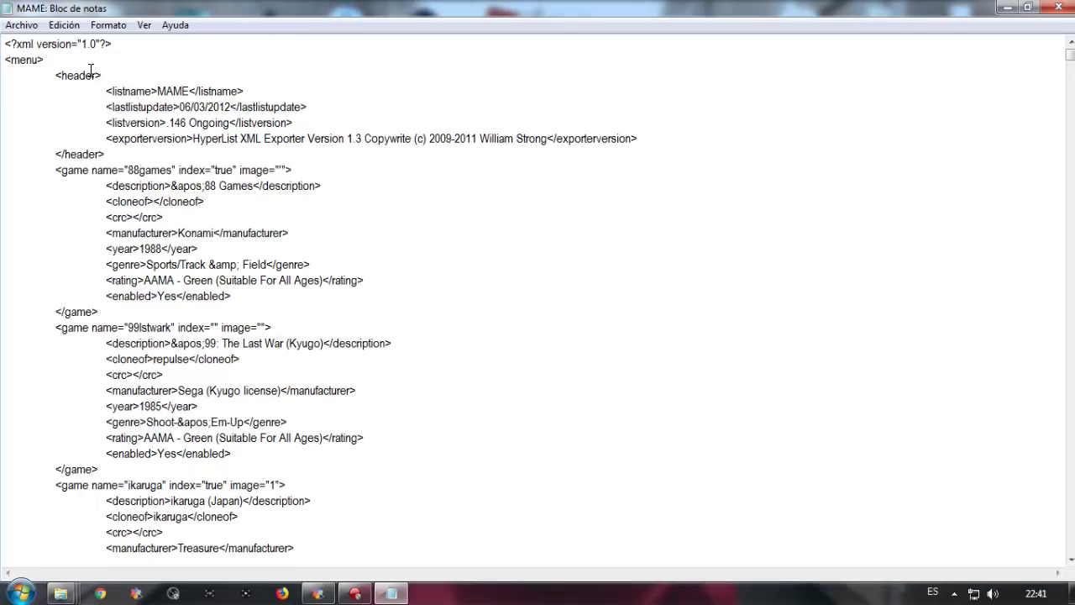
Search the MAME database for "violent storm" and close the search dialog at the first match
left_click(65, 27)
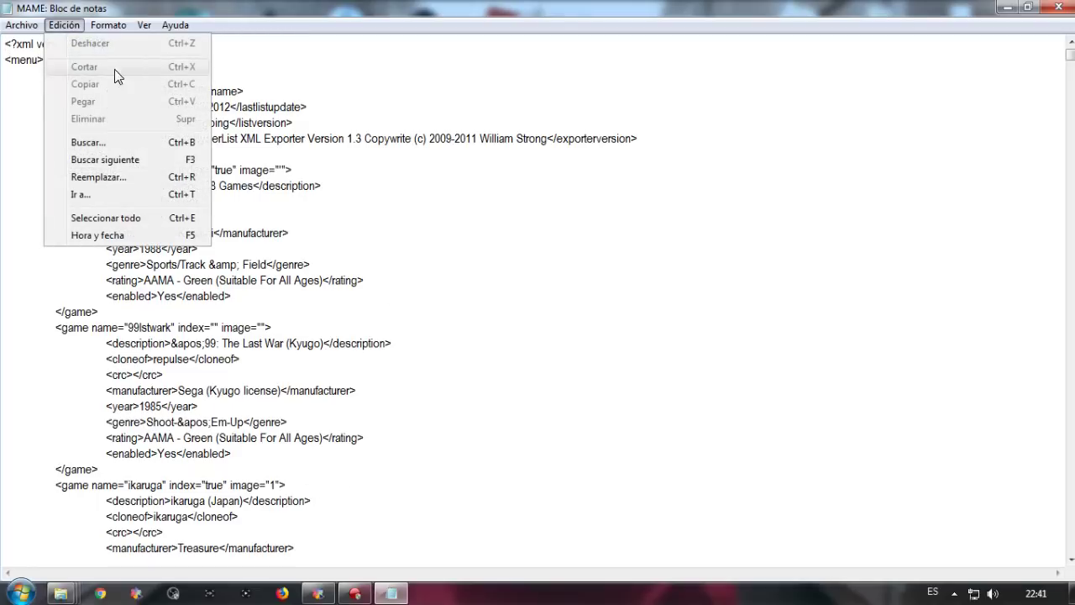
left_click(128, 145)
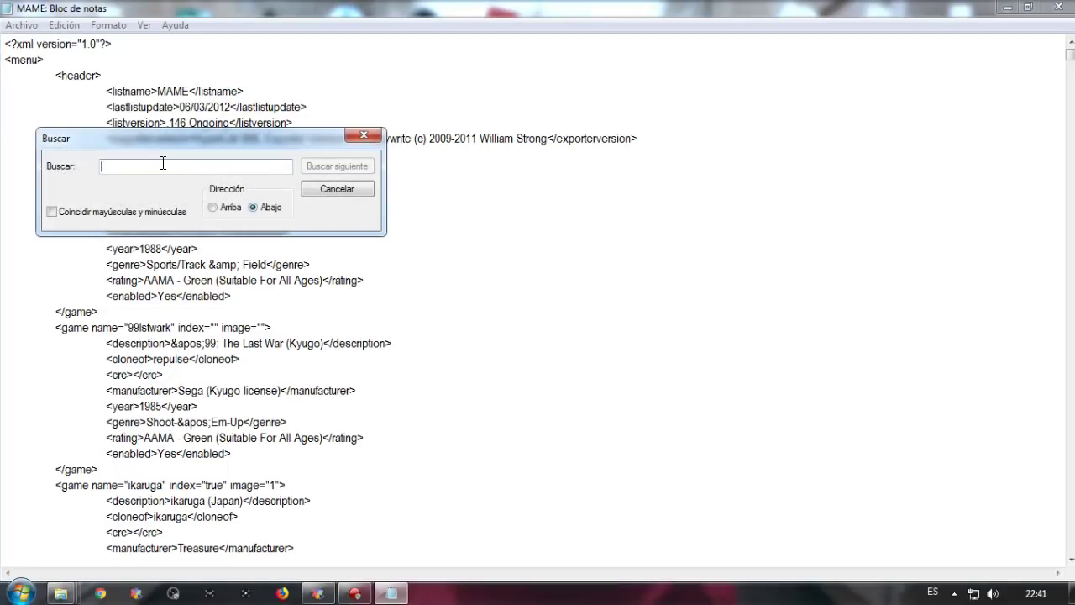
type("violent stor")
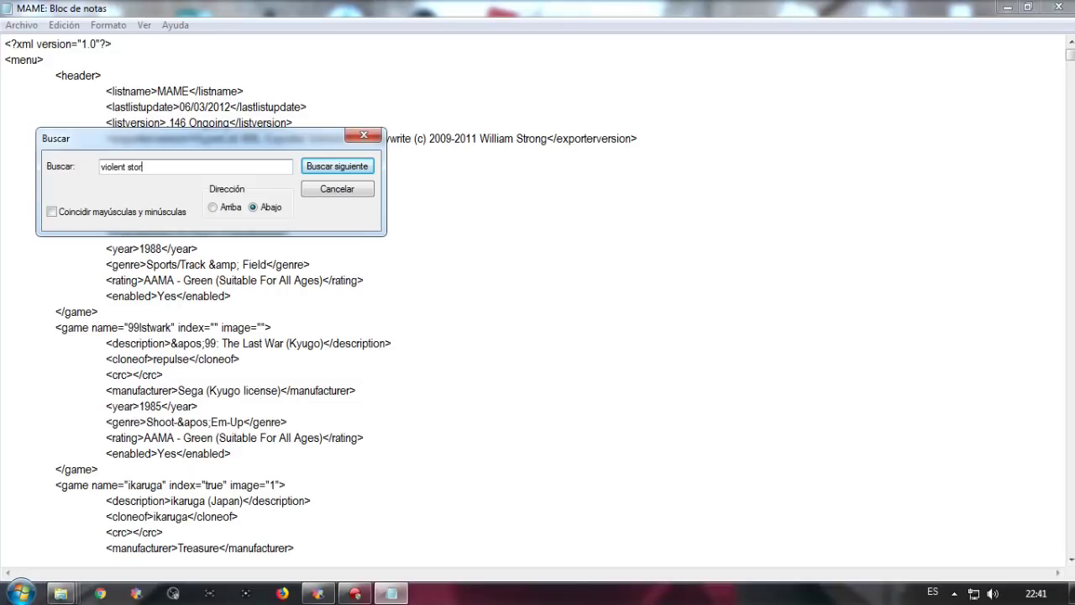
type("m")
key("Return")
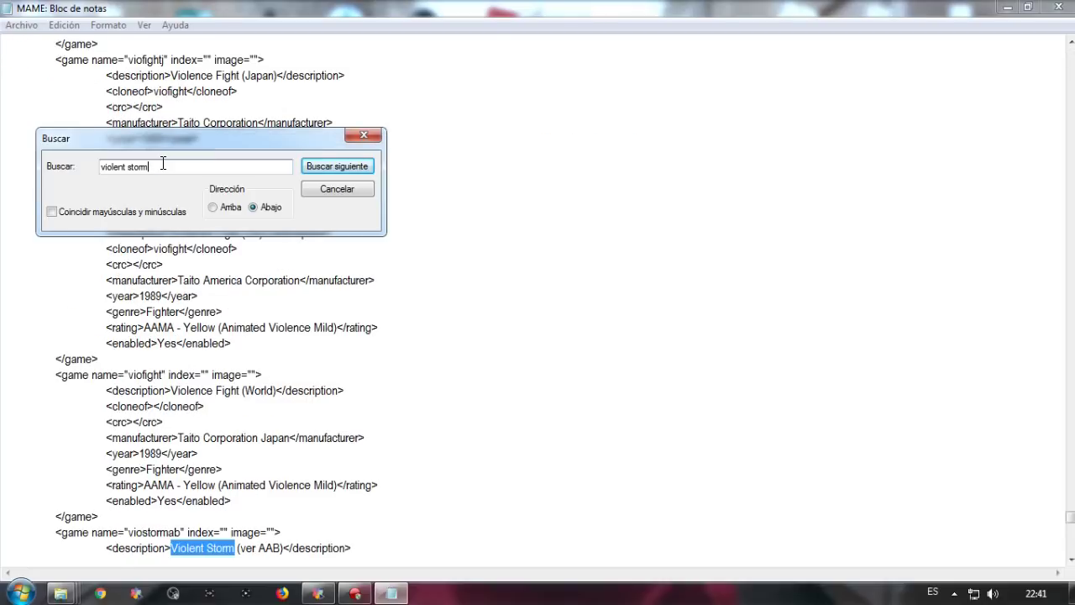
left_click(366, 137)
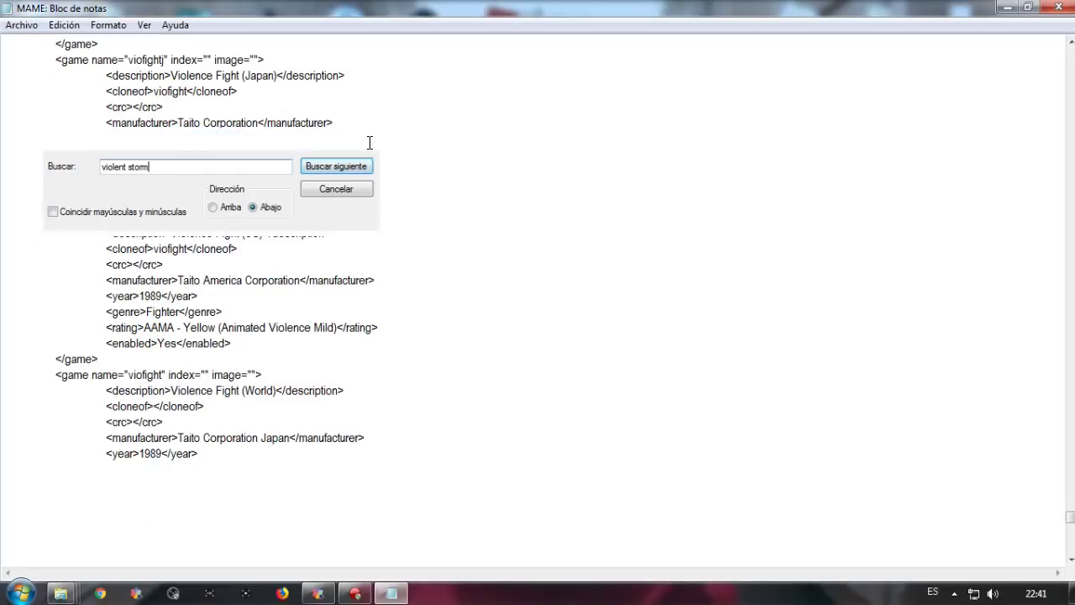
Examine the Violent Storm entries in the database, comparing each version's game name, description and cloneof value
scroll(393, 192, "down", 3)
scroll(393, 192, "down", 3)
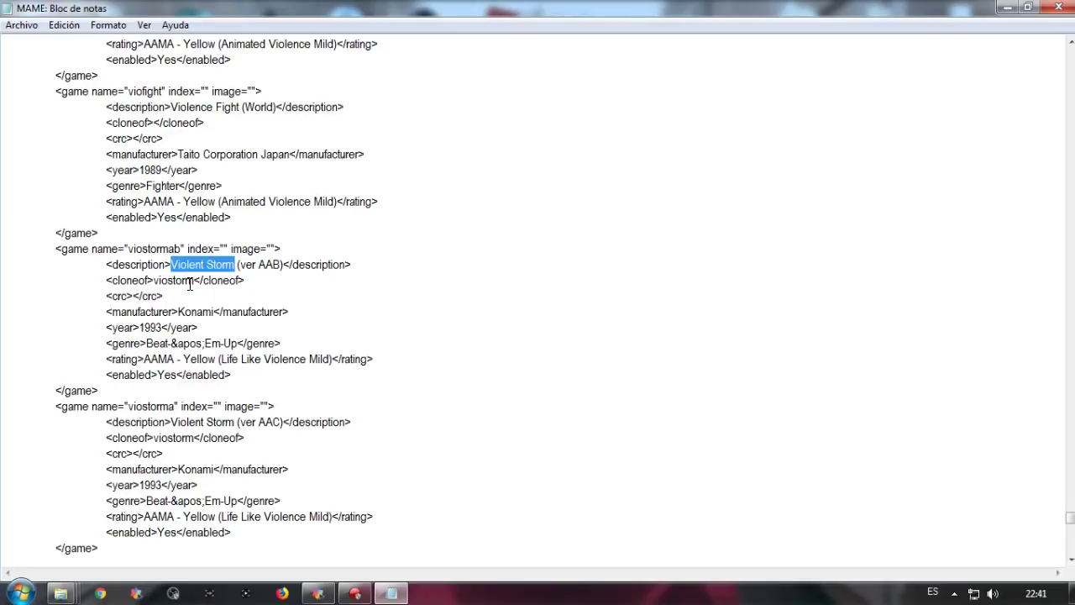
scroll(214, 321, "down", 2)
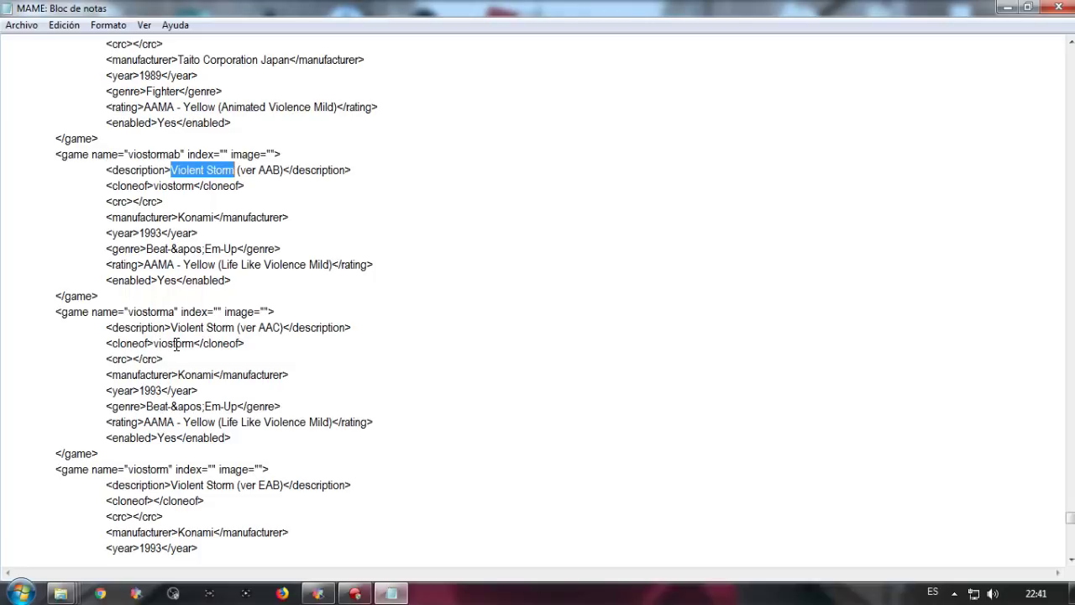
scroll(191, 336, "down", 2)
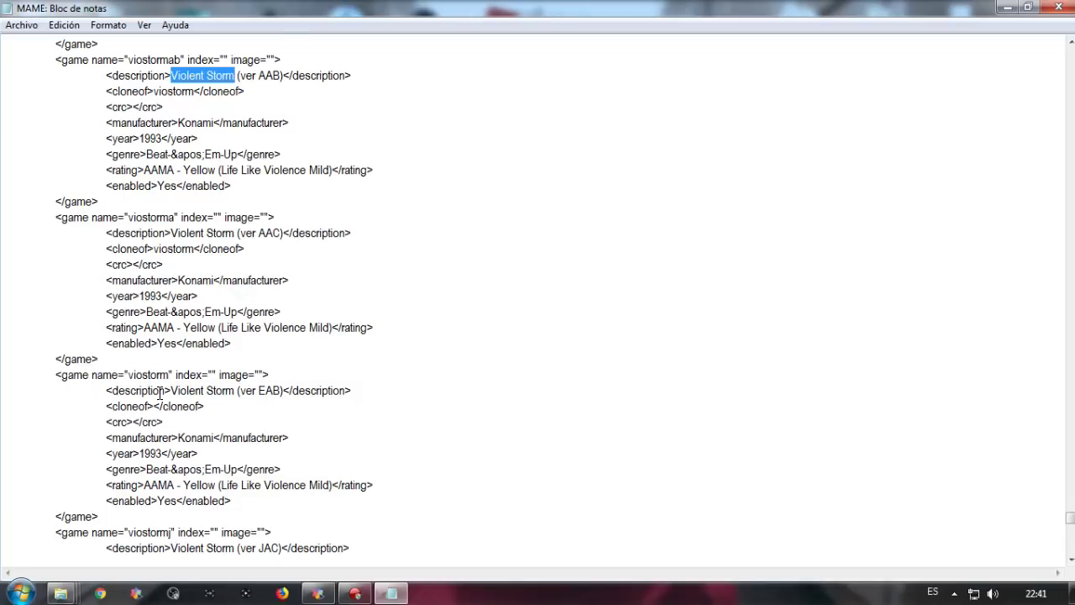
scroll(160, 392, "down", 3)
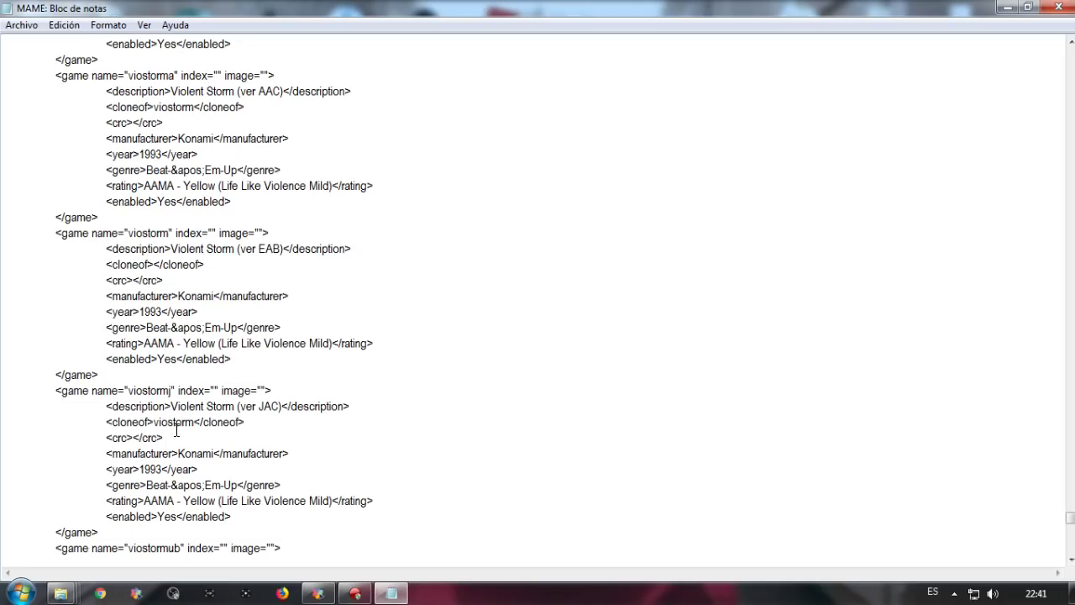
scroll(211, 334, "up", 3)
scroll(212, 334, "down", 10)
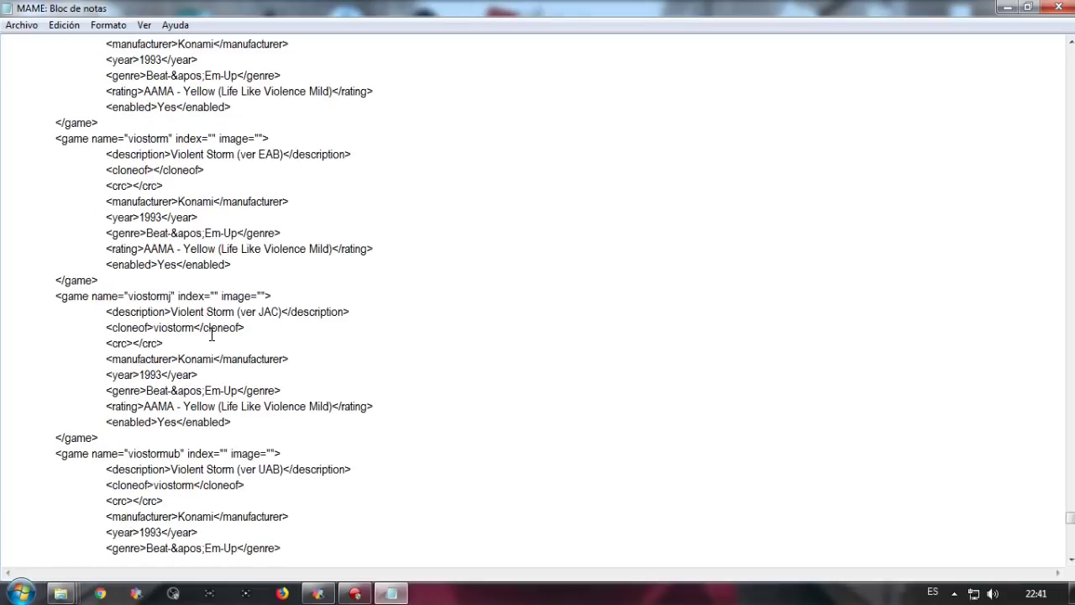
scroll(212, 334, "down", 9)
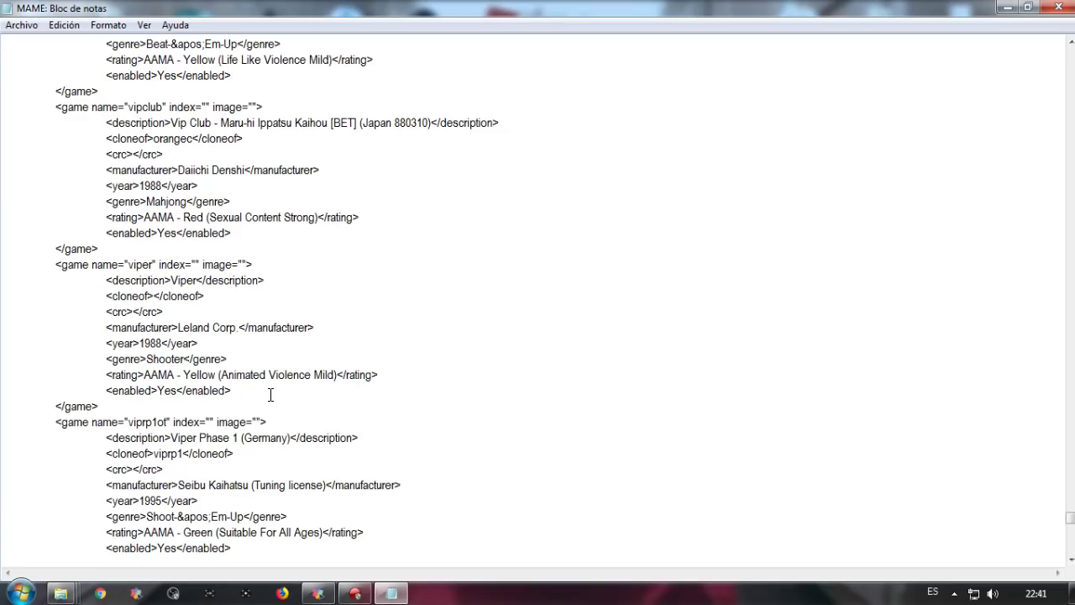
Copy the Viper game entry and place the cursor at the end of the Viper Phase 1 (Germany) entry's enabled line
left_click_drag(231, 393, 54, 248)
right_click(55, 247)
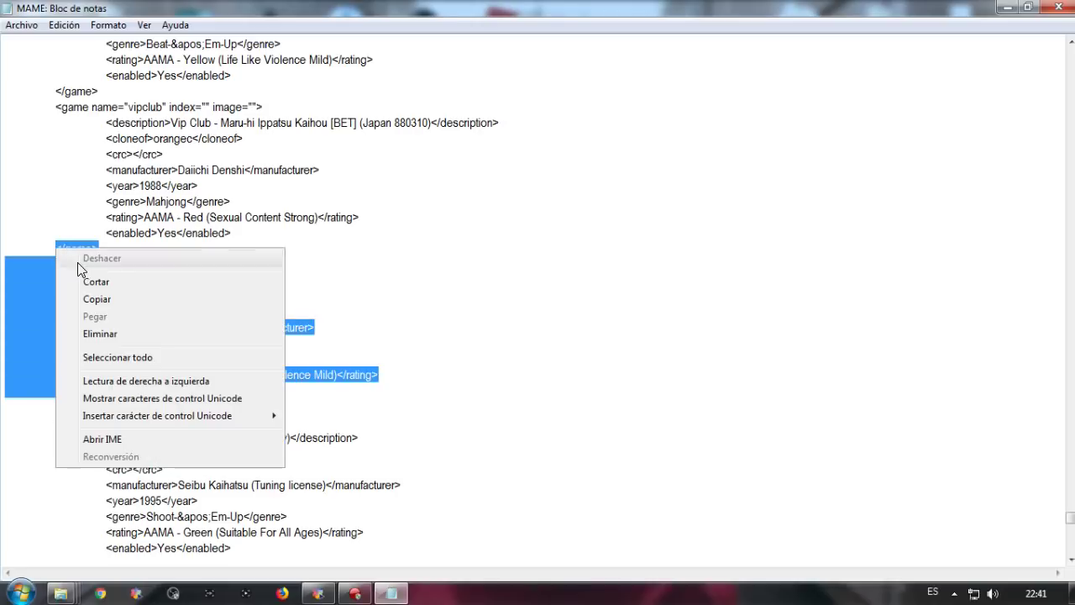
left_click(118, 301)
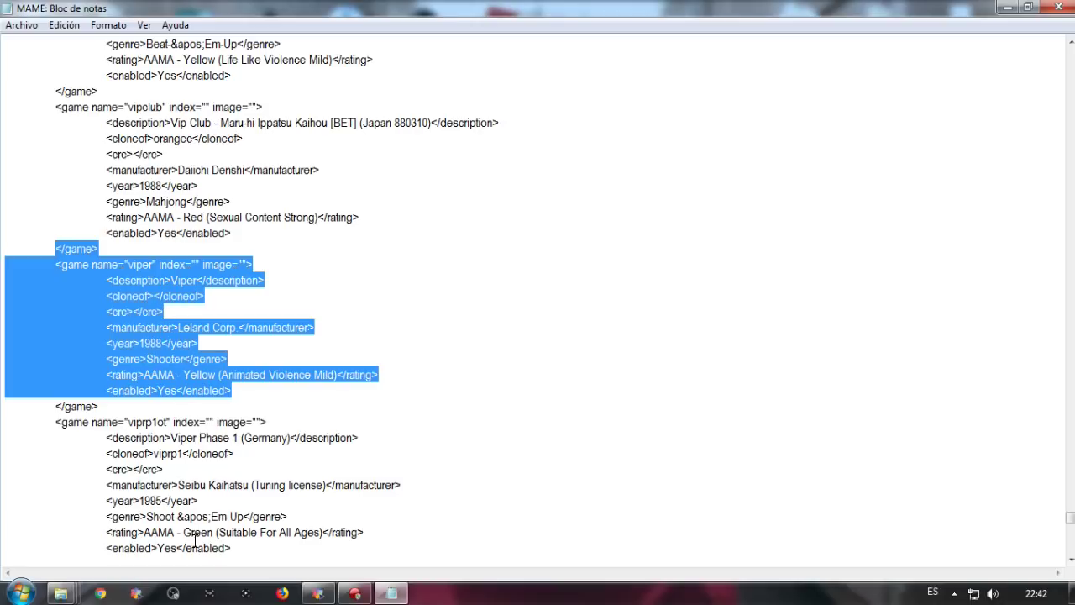
scroll(195, 542, "down", 2)
left_click(247, 459)
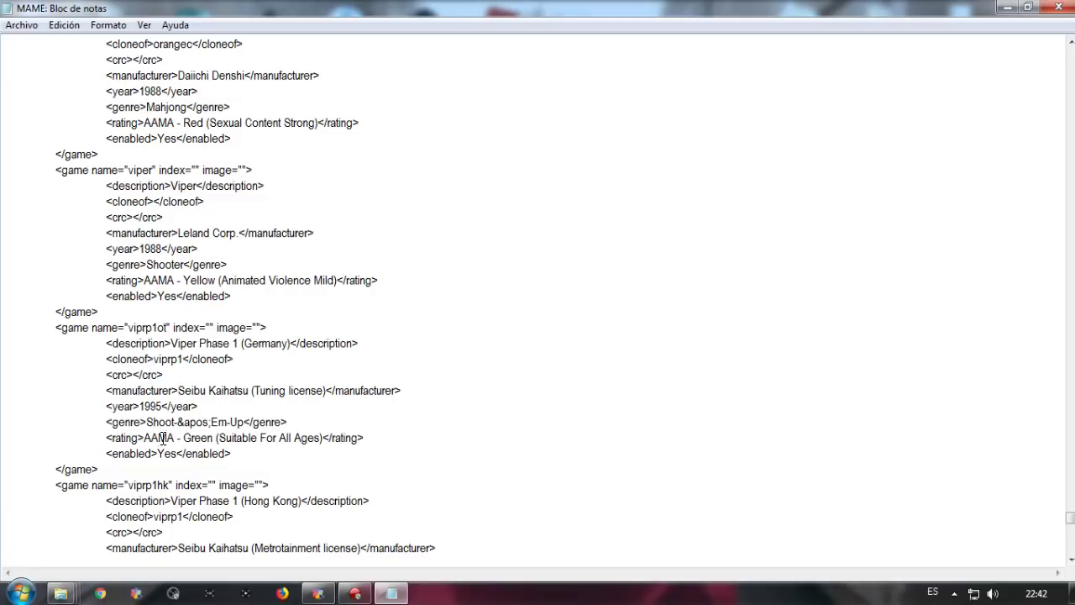
left_click(21, 25)
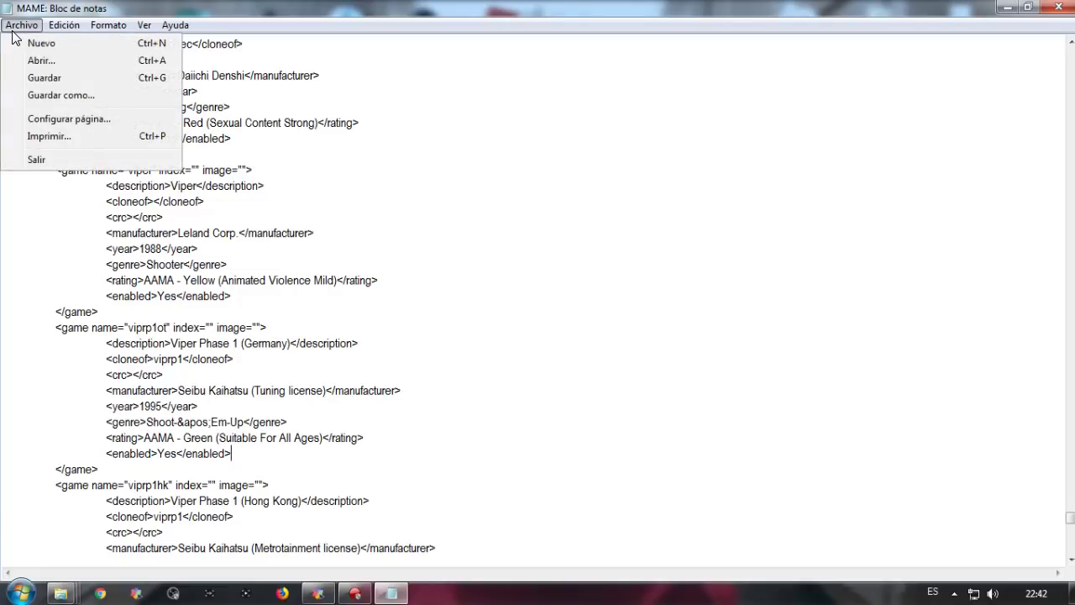
left_click(485, 141)
scroll(153, 143, "up", 9)
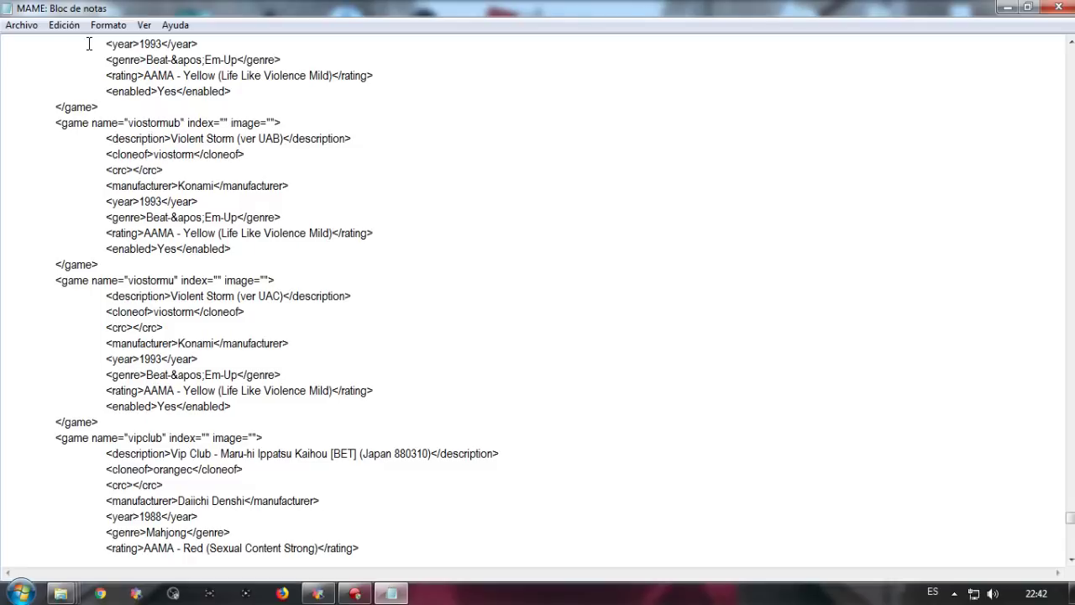